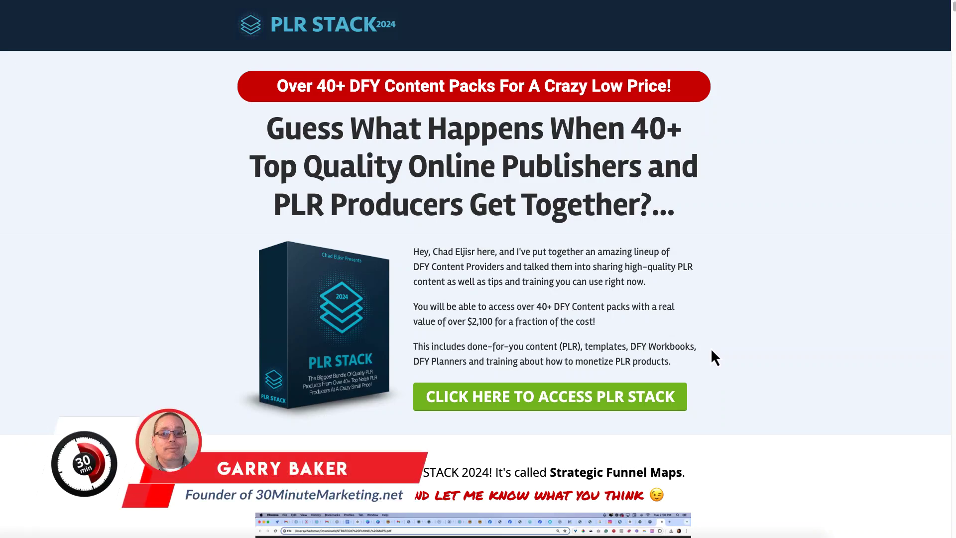
Step: Scroll down through the PLR STACK 2024 sales page and back up
scroll(711, 351, down, 2)
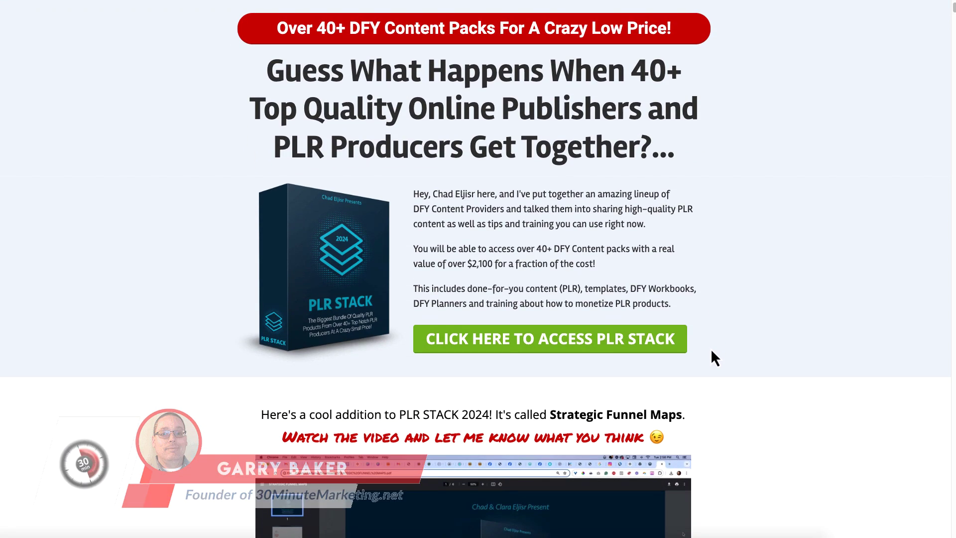
scroll(711, 351, down, 5)
scroll(711, 352, down, 12)
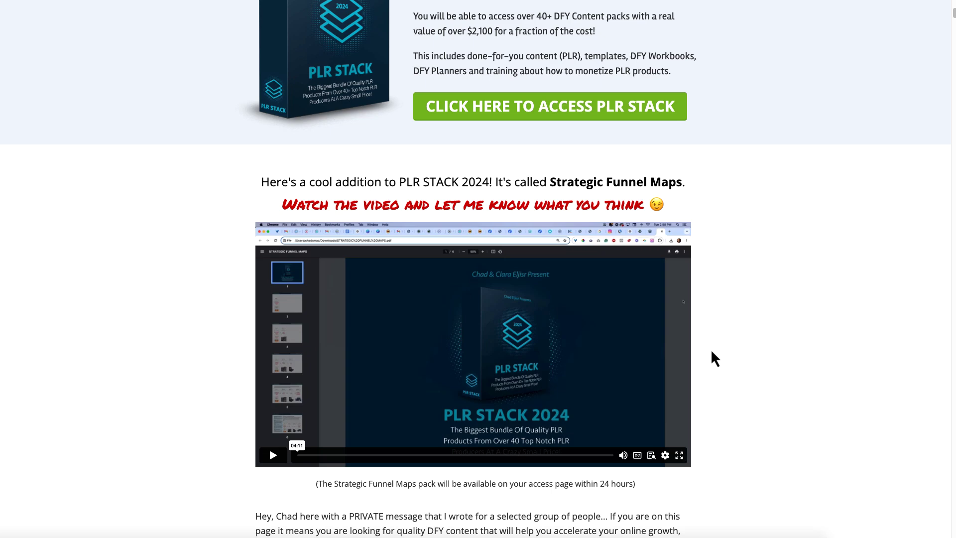
scroll(710, 357, down, 1)
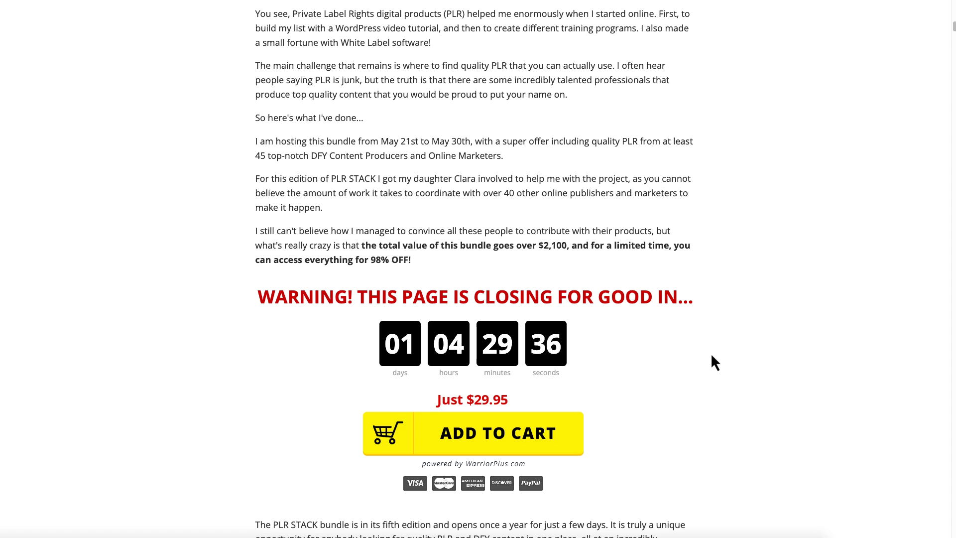
scroll(710, 354, up, 4)
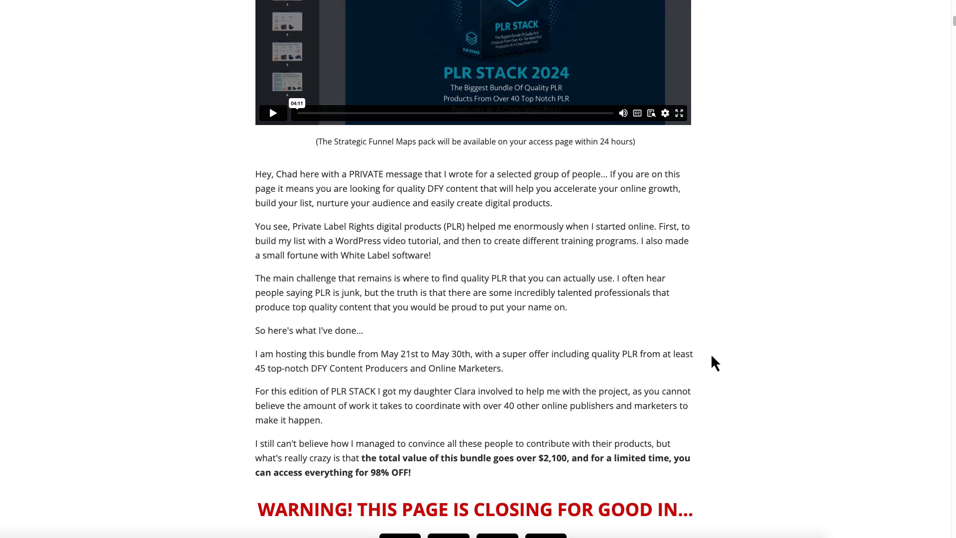
scroll(710, 353, up, 4)
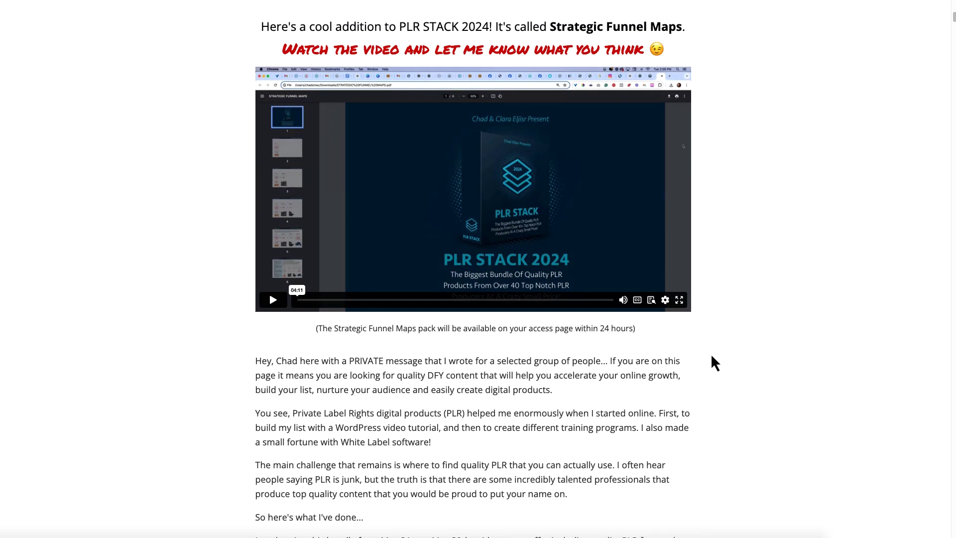
scroll(713, 356, up, 1)
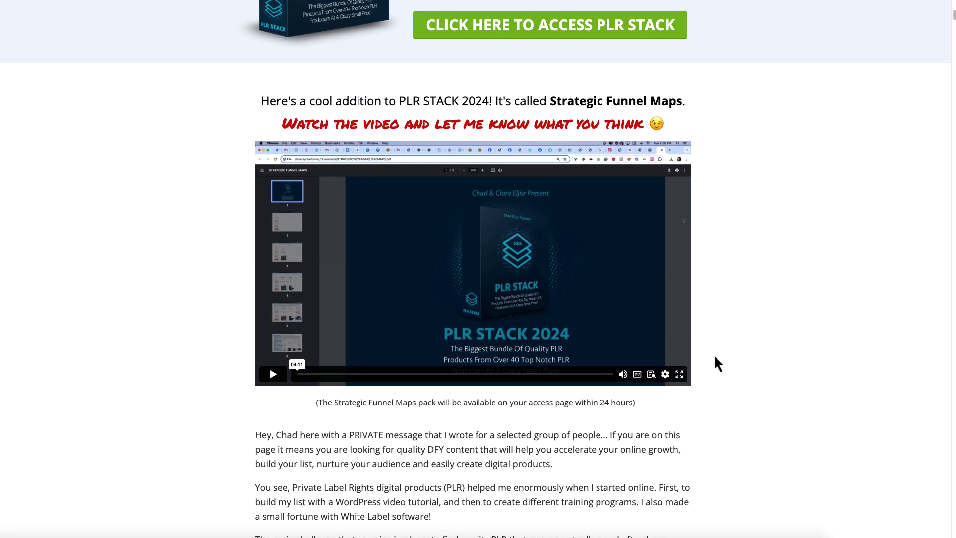
scroll(742, 331, up, 2)
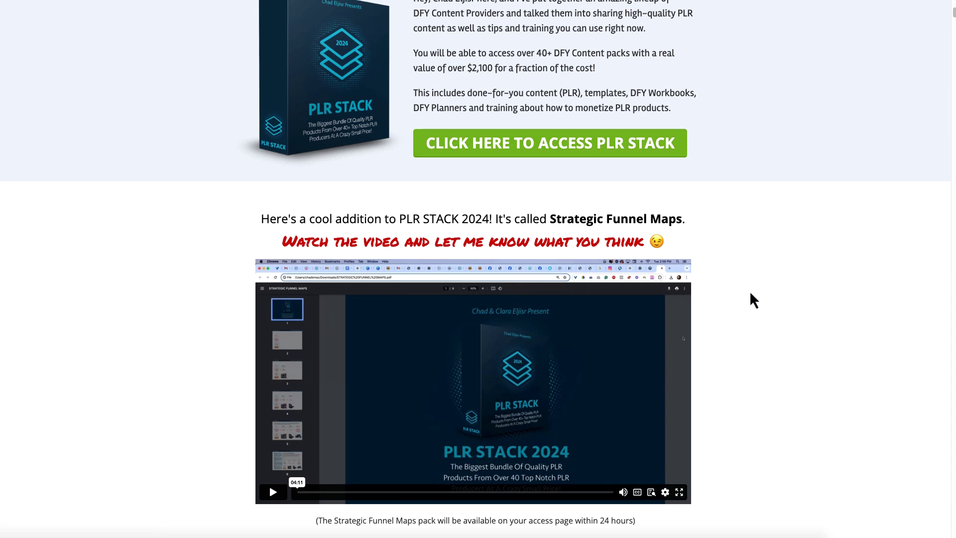
Step: Select the Strategic Funnel Maps heading, then move to the PLR Stack bonus page tab
drag(262, 218, 662, 216)
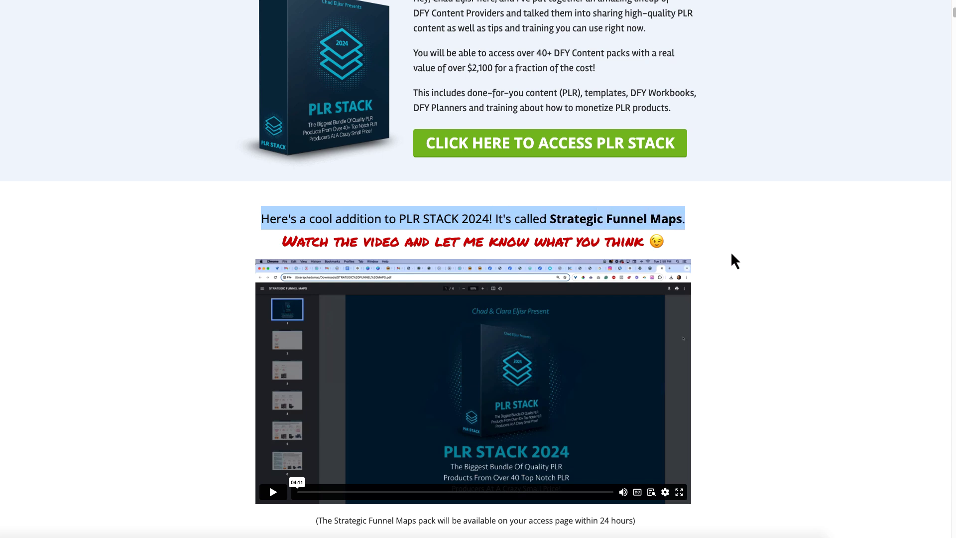
scroll(730, 251, down, 2)
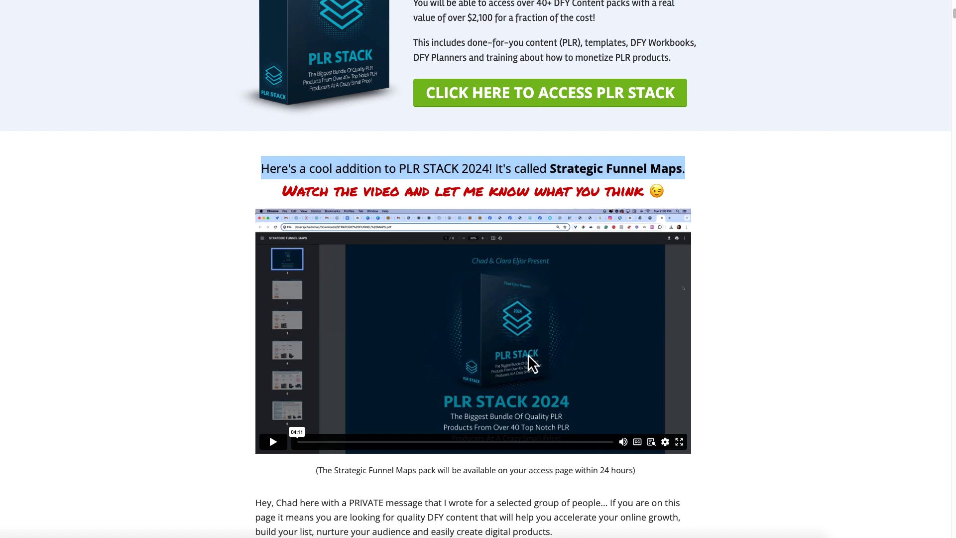
key(ctrl+Tab)
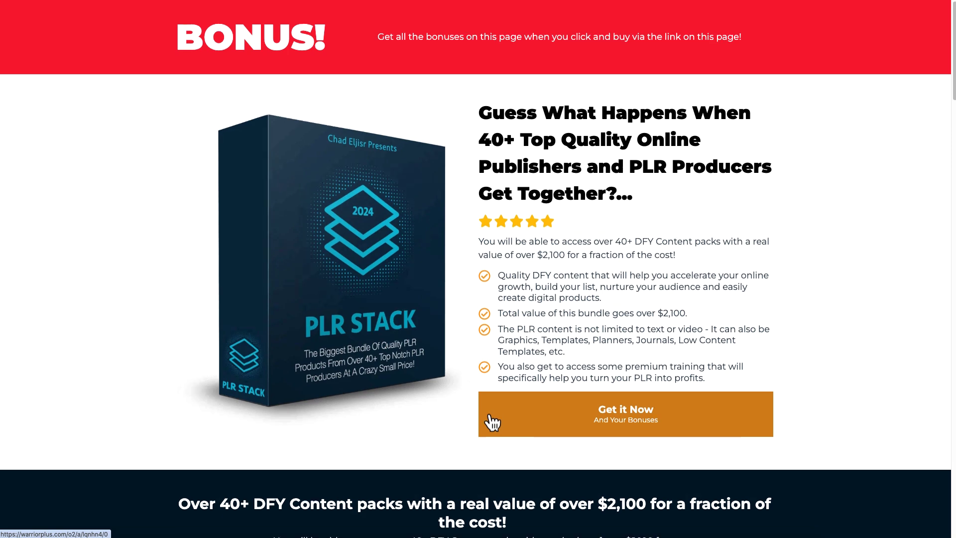
Step: Scroll down the bonus page through the FE Bonus and OTO1 Bonus offers
scroll(474, 409, down, 15)
scroll(472, 410, down, 4)
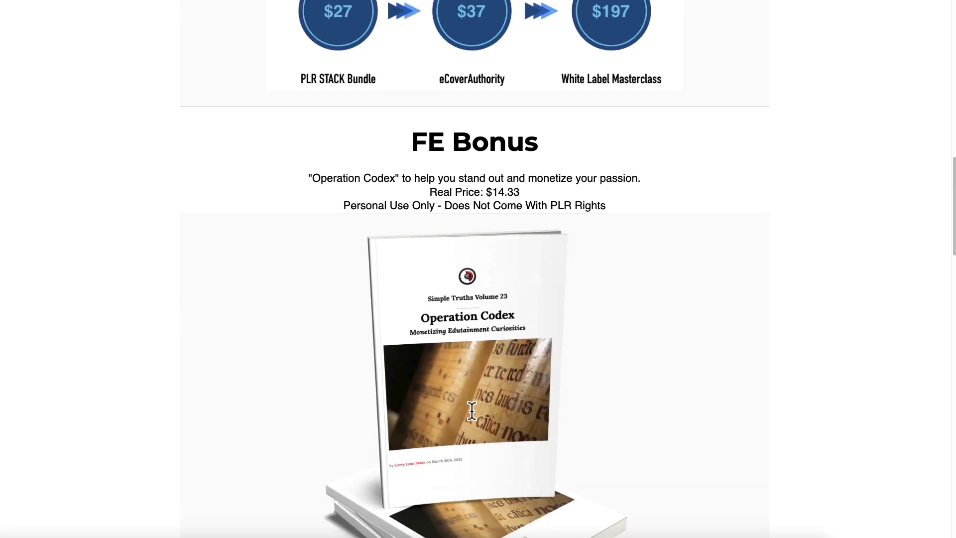
scroll(473, 412, down, 8)
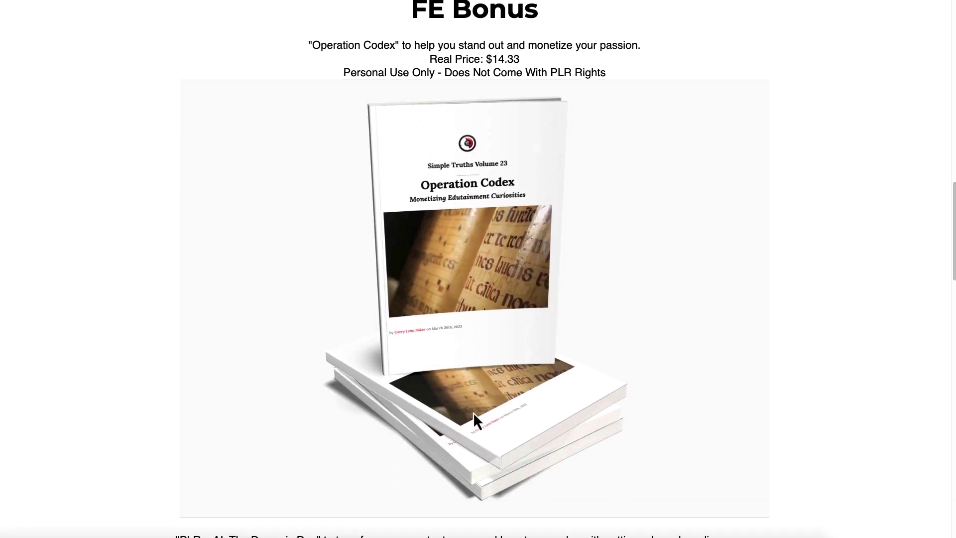
scroll(474, 413, down, 3)
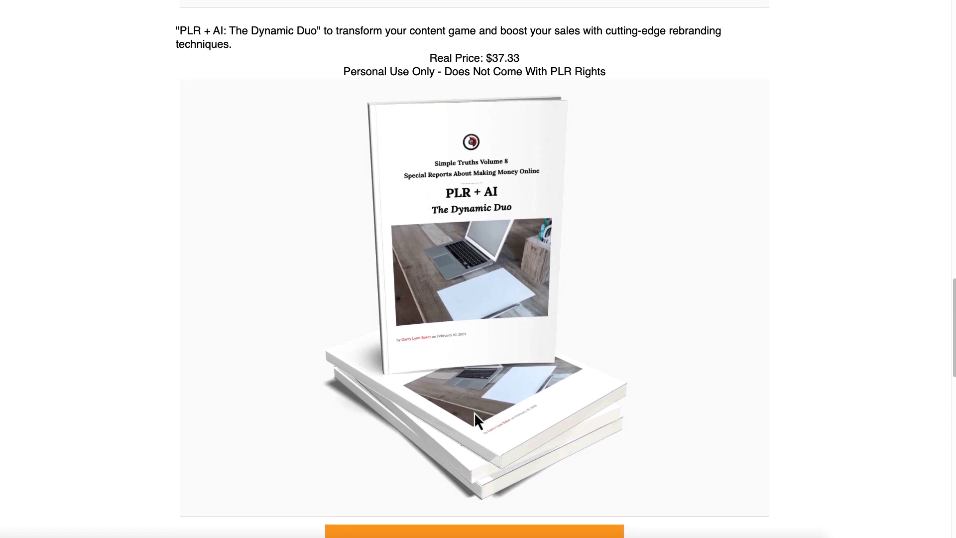
scroll(474, 412, down, 1)
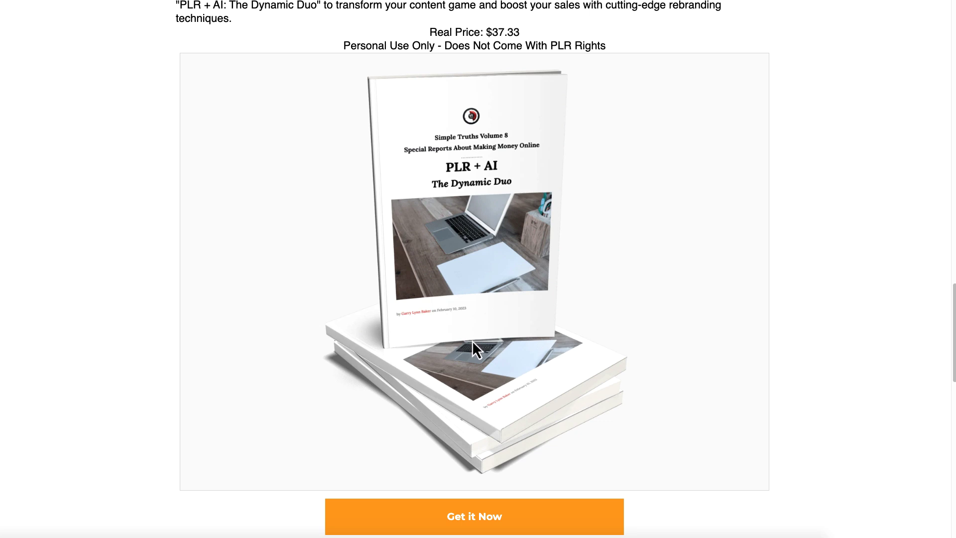
scroll(472, 341, down, 6)
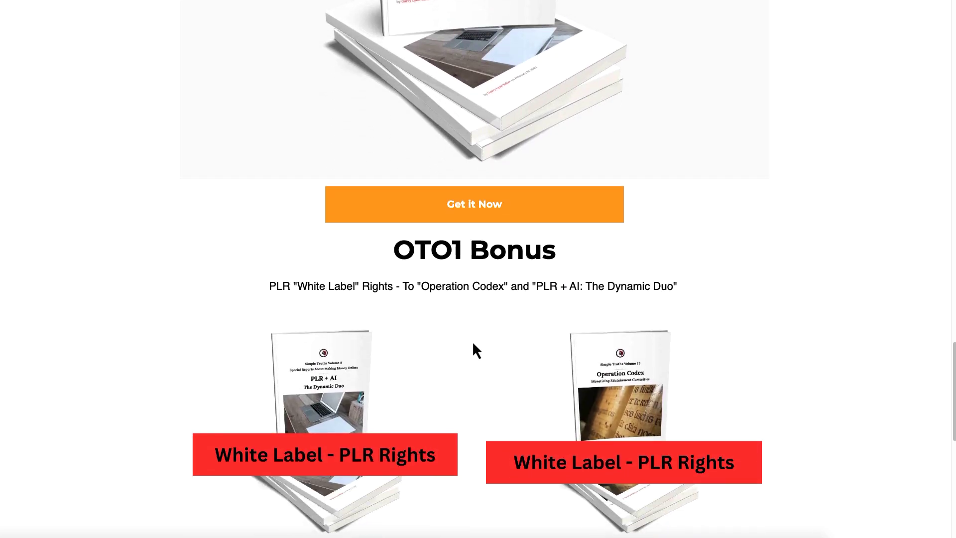
scroll(473, 345, down, 1)
scroll(472, 341, down, 1)
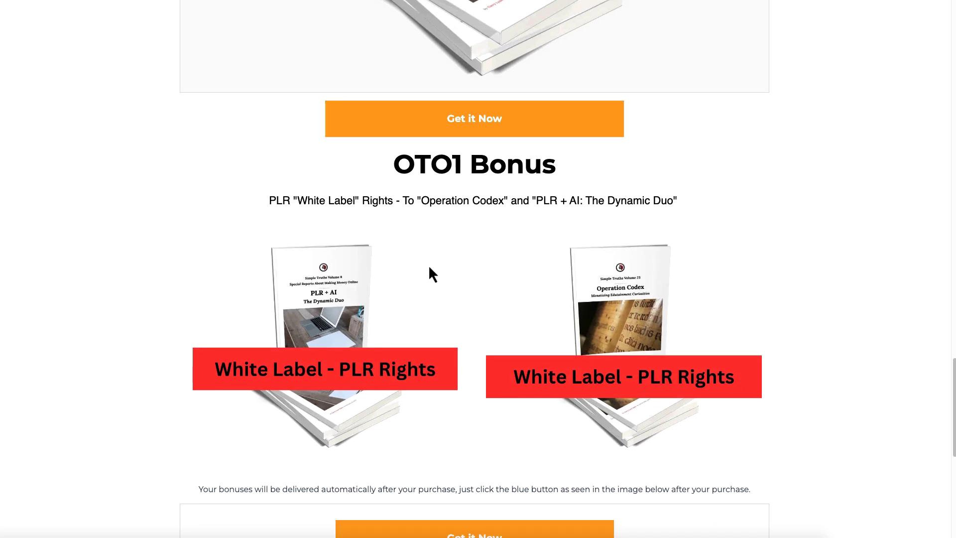
scroll(355, 333, down, 1)
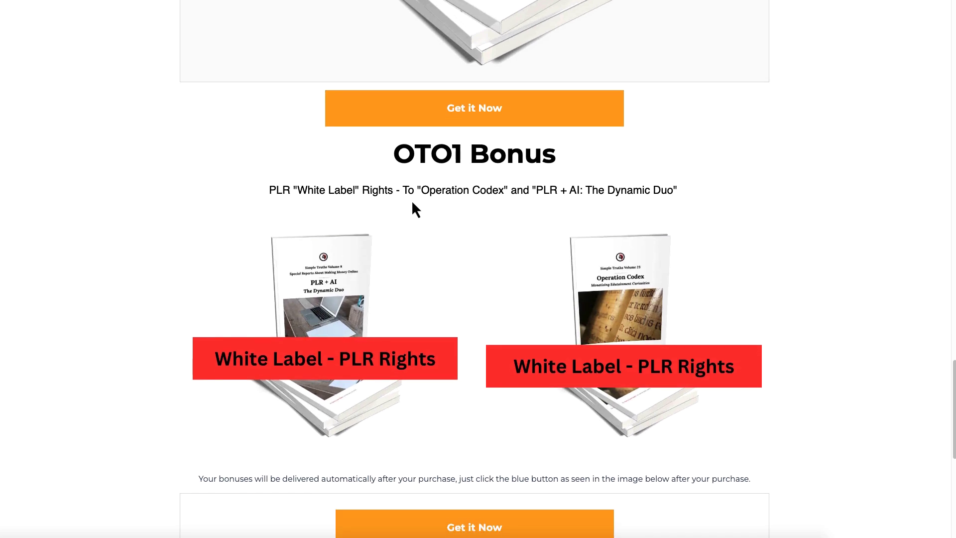
scroll(414, 239, down, 2)
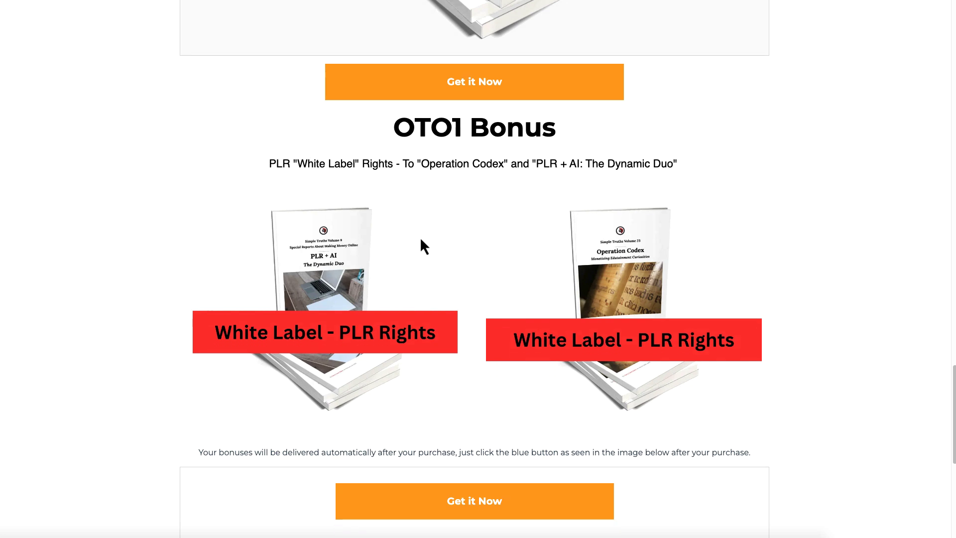
scroll(426, 243, down, 1)
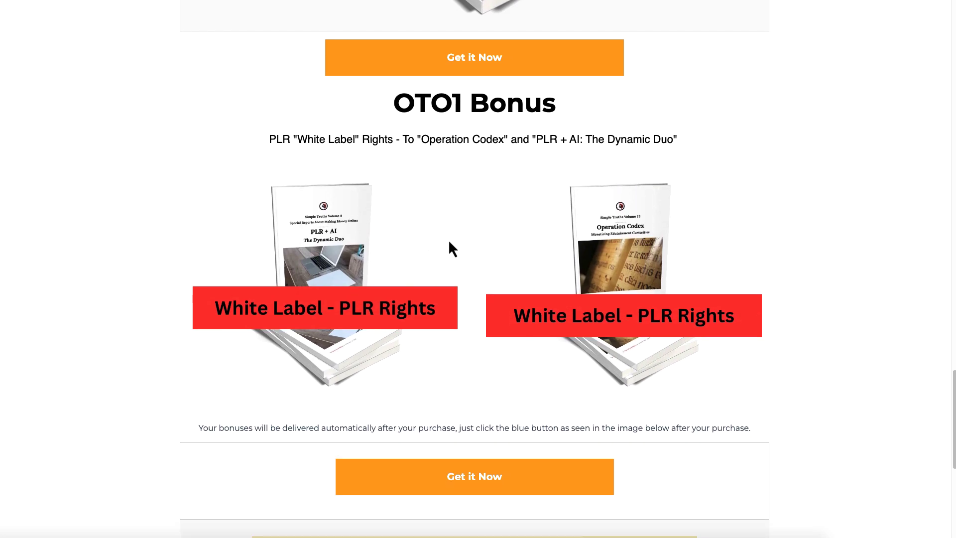
Step: Return to The Funnel section showing the $27, $37 and $197 steps
scroll(541, 280, up, 1)
scroll(572, 278, up, 20)
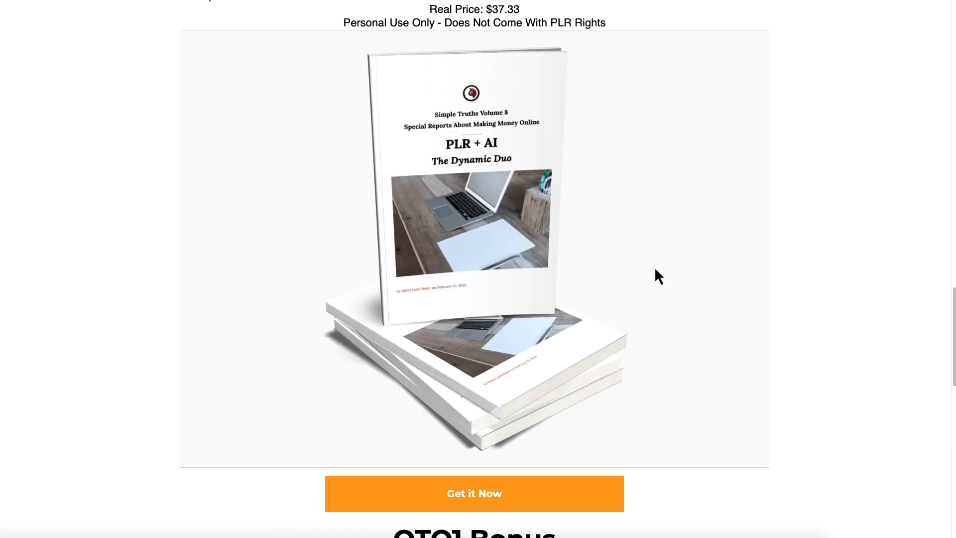
scroll(713, 271, up, 3)
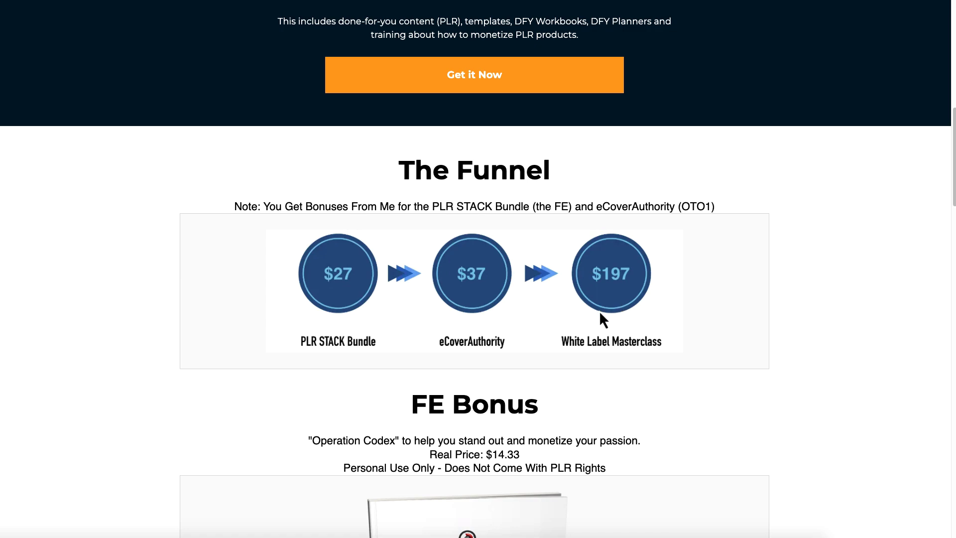
Step: Scroll to the Strategic Funnel Maps addition with its 04:11 video and message below
scroll(718, 282, up, 6)
scroll(719, 283, up, 13)
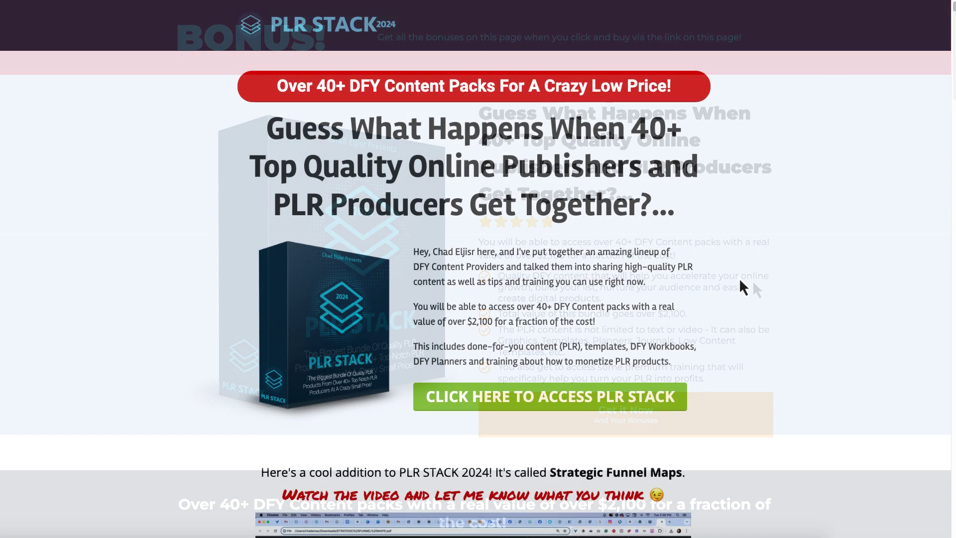
scroll(739, 293, down, 6)
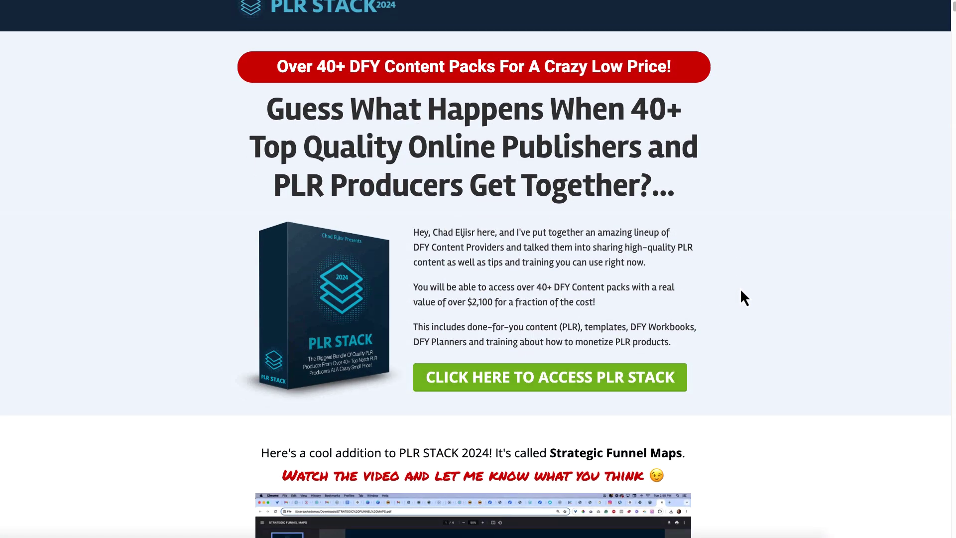
scroll(742, 292, down, 5)
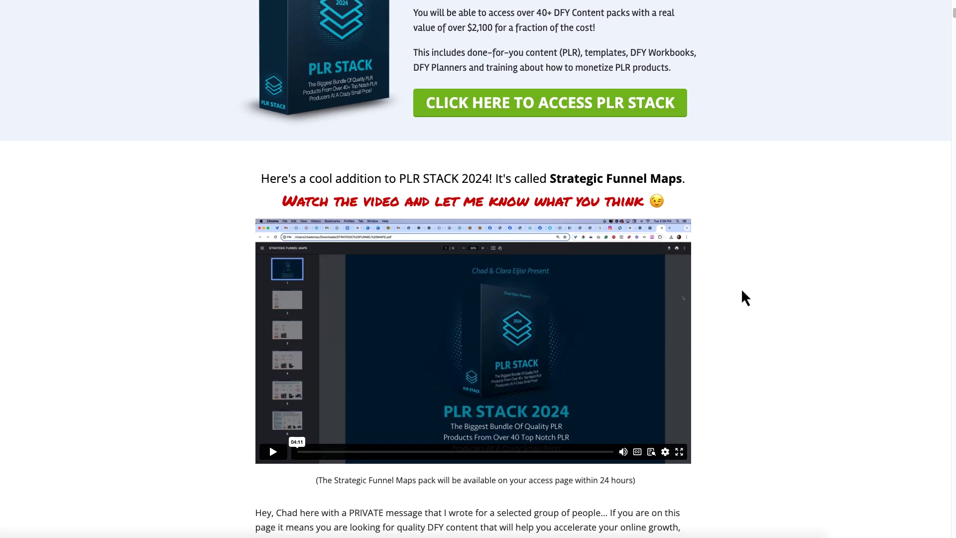
scroll(743, 292, down, 2)
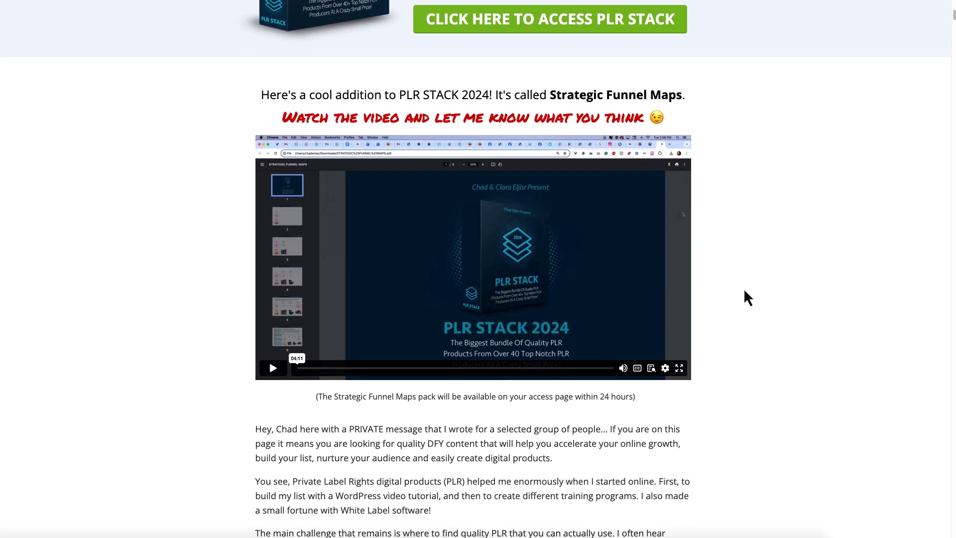
Step: Highlight the Access Information heading, then scroll to the 'Claim Your BONUS: Strategic Funnel Maps' banner
scroll(746, 289, up, 1)
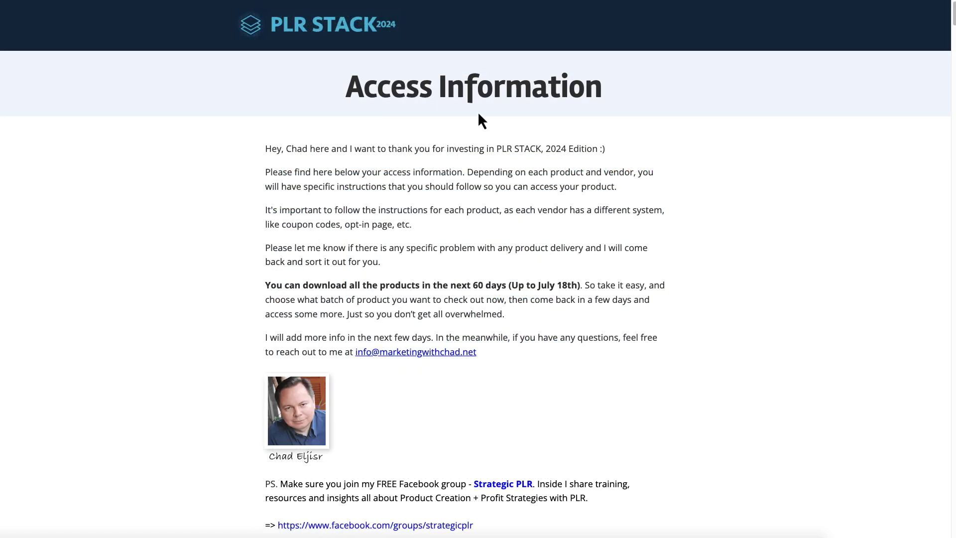
drag(346, 90, 612, 92)
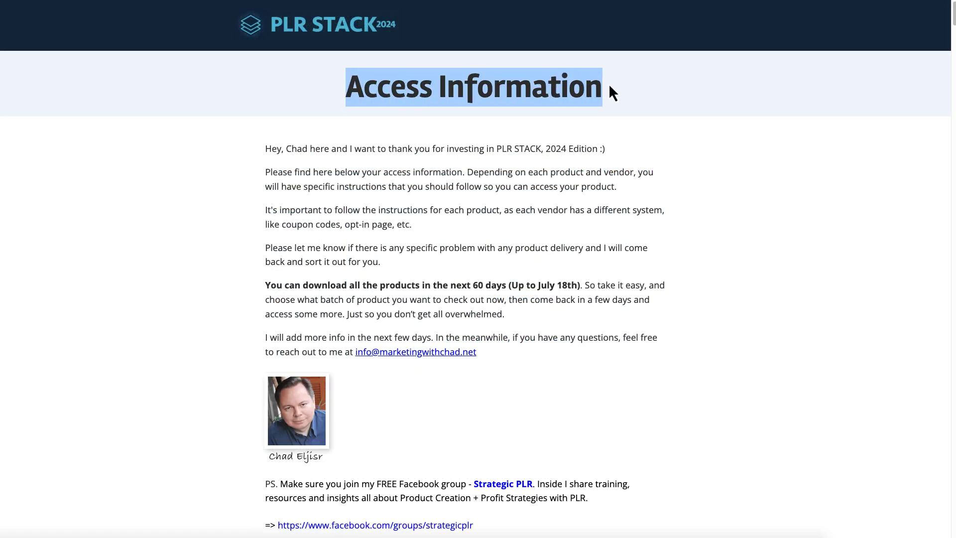
click(740, 235)
scroll(697, 314, down, 5)
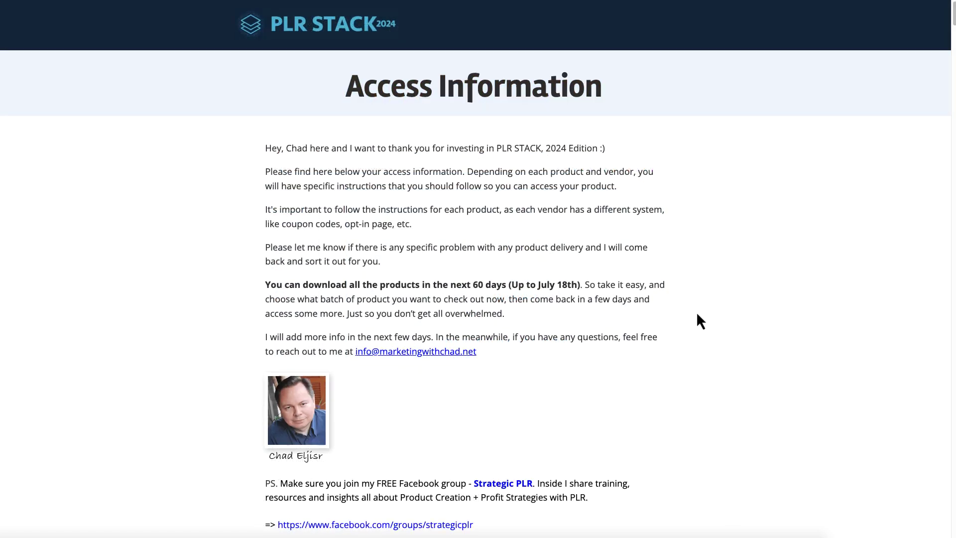
scroll(700, 315, down, 4)
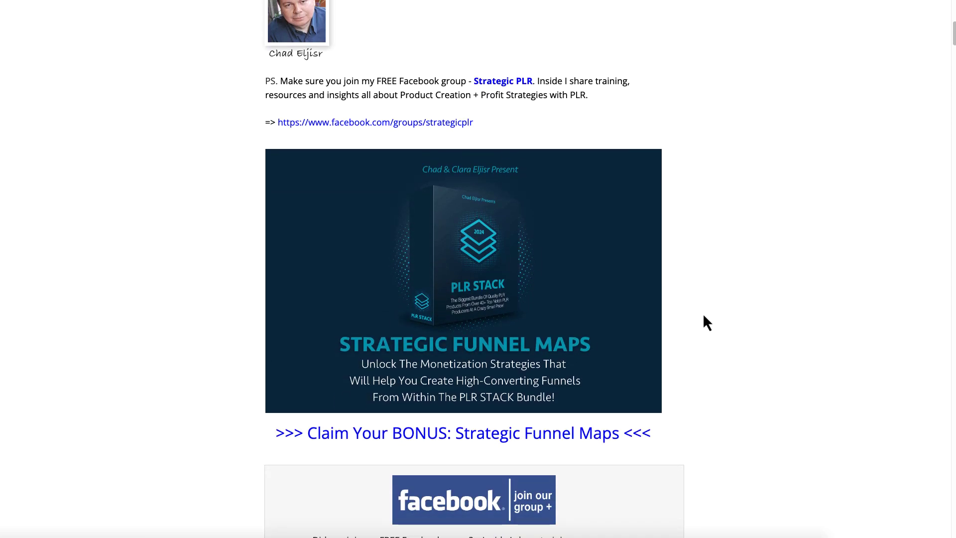
scroll(702, 313, down, 2)
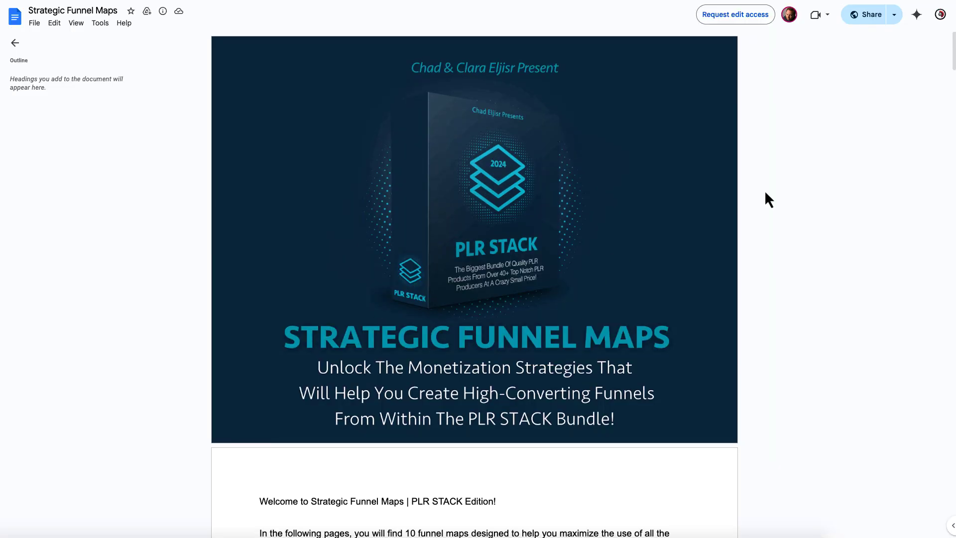
Step: Scroll the Strategic Funnel Maps doc to the AI Content Creation Masterclass Funnel with its $17 offer
scroll(765, 193, down, 6)
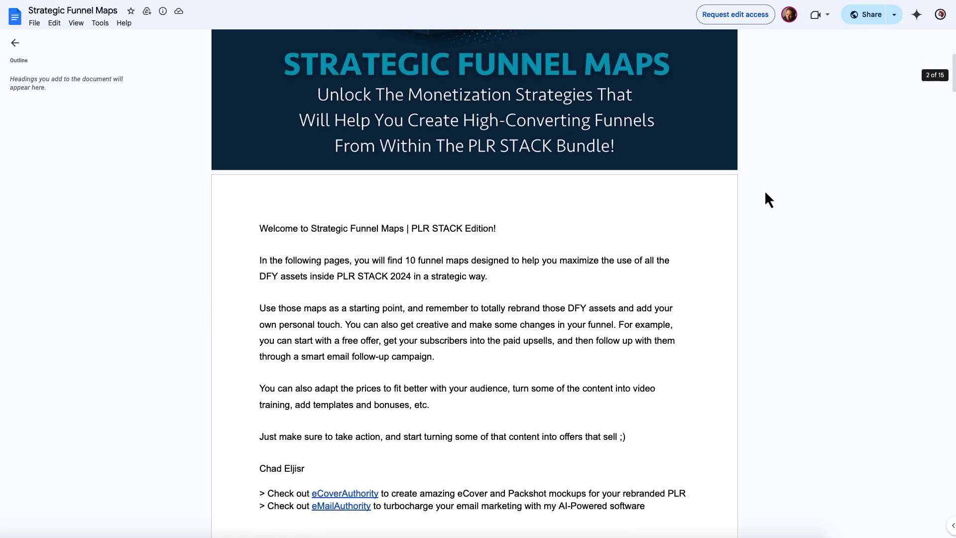
scroll(765, 193, down, 5)
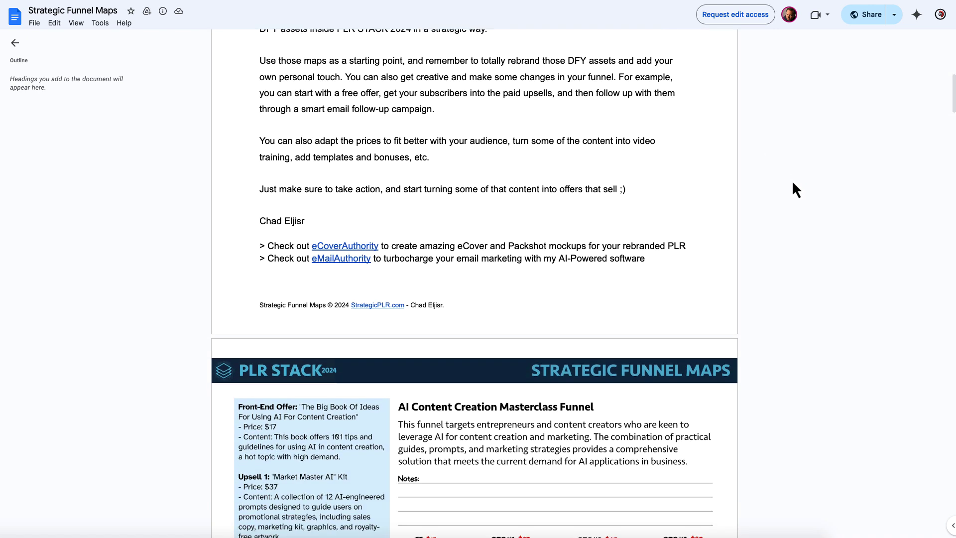
scroll(793, 183, down, 4)
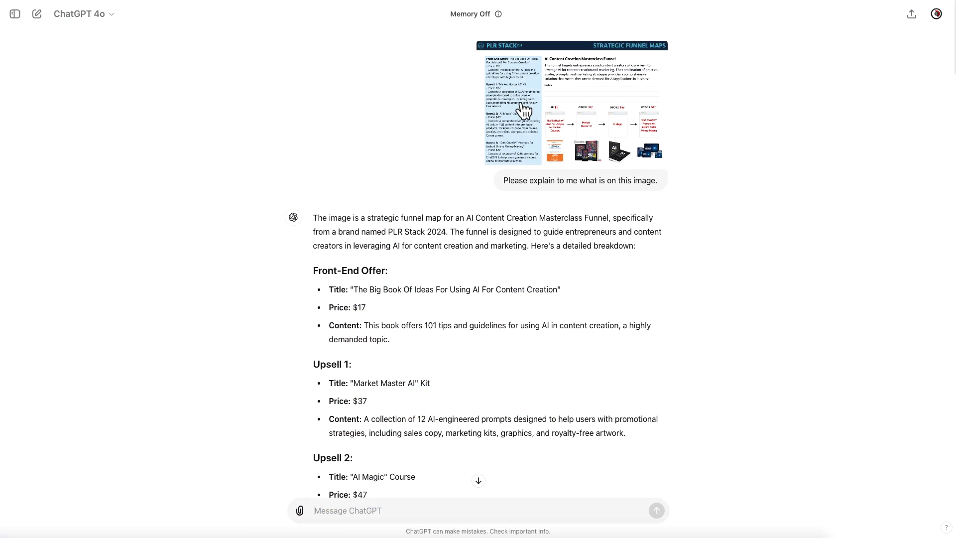
Step: Scroll ChatGPT's image breakdown down to Upsell 3's $27 prompts and the Funnel Flow
scroll(453, 181, down, 3)
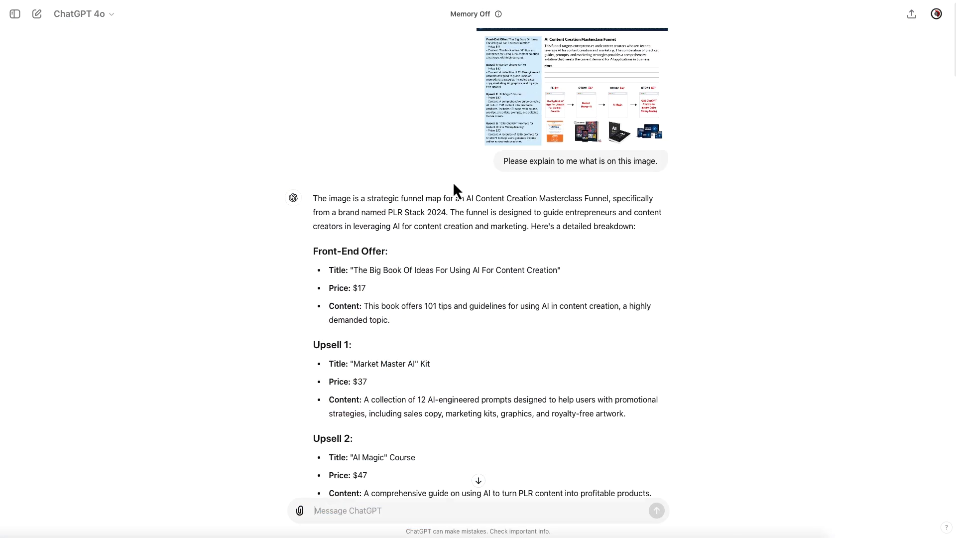
scroll(428, 180, down, 3)
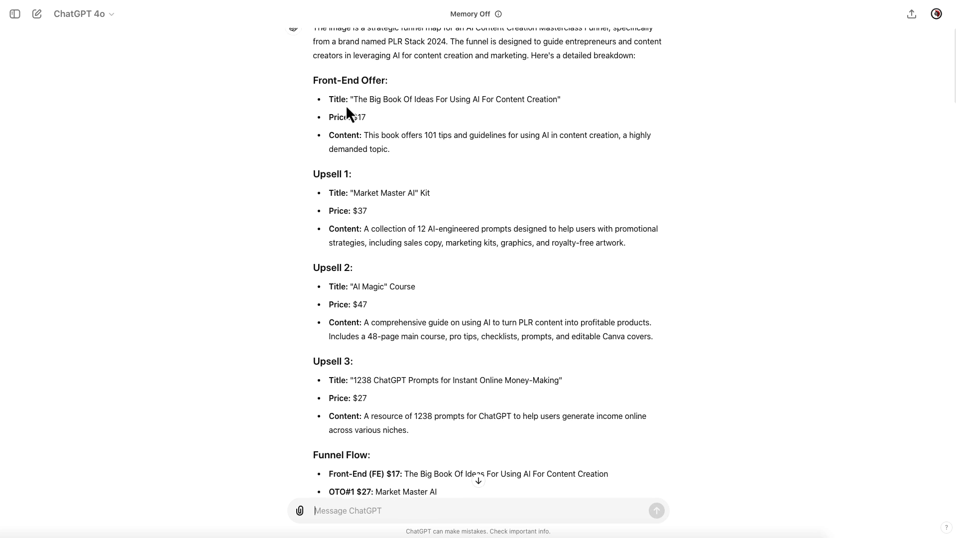
Step: Highlight the request for new product names, descriptions and price-raising value adds
scroll(414, 134, down, 5)
scroll(416, 136, down, 7)
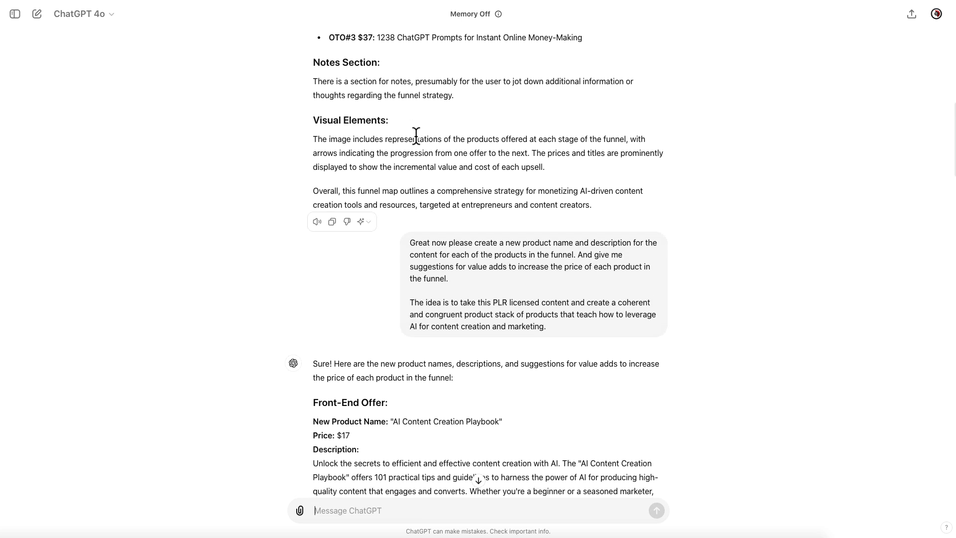
scroll(416, 136, down, 1)
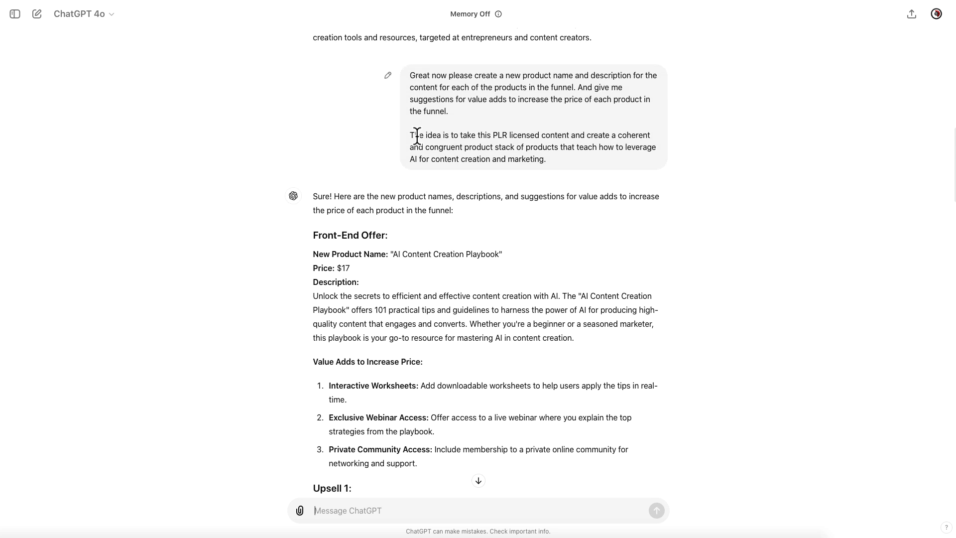
drag(411, 60, 579, 144)
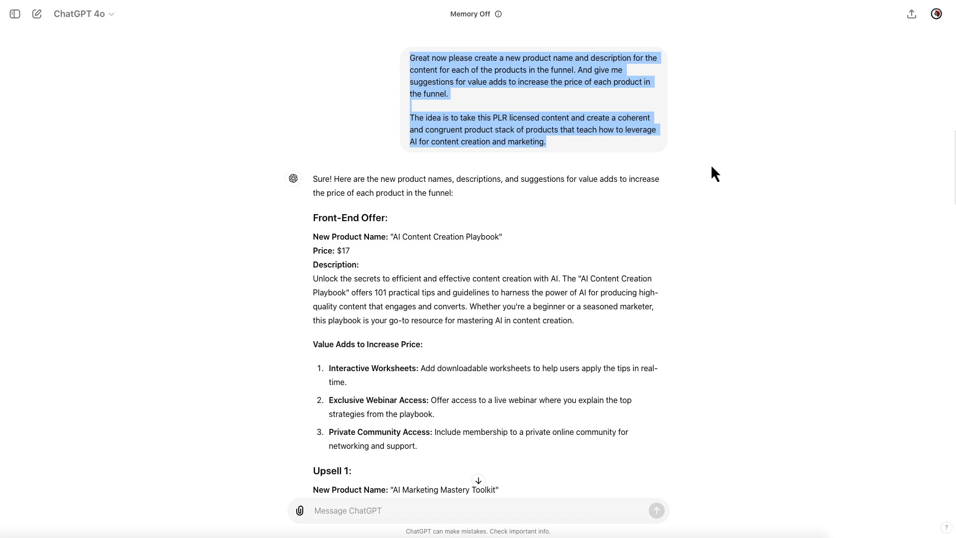
scroll(711, 167, down, 1)
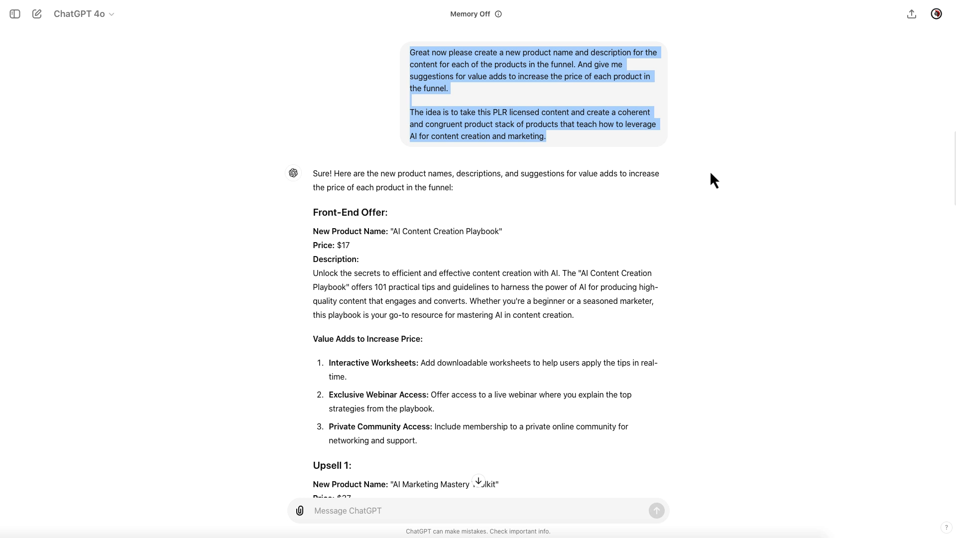
Step: Review the reply's 'AI Content Creation Playbook' and 'AI Marketing Mastery Toolkit' rebrands
triple_click(560, 138)
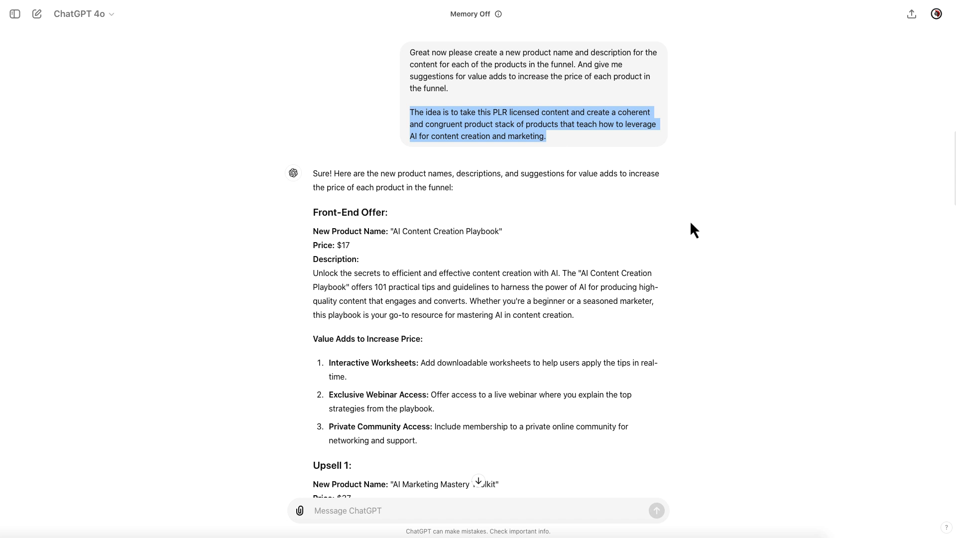
scroll(694, 224, down, 3)
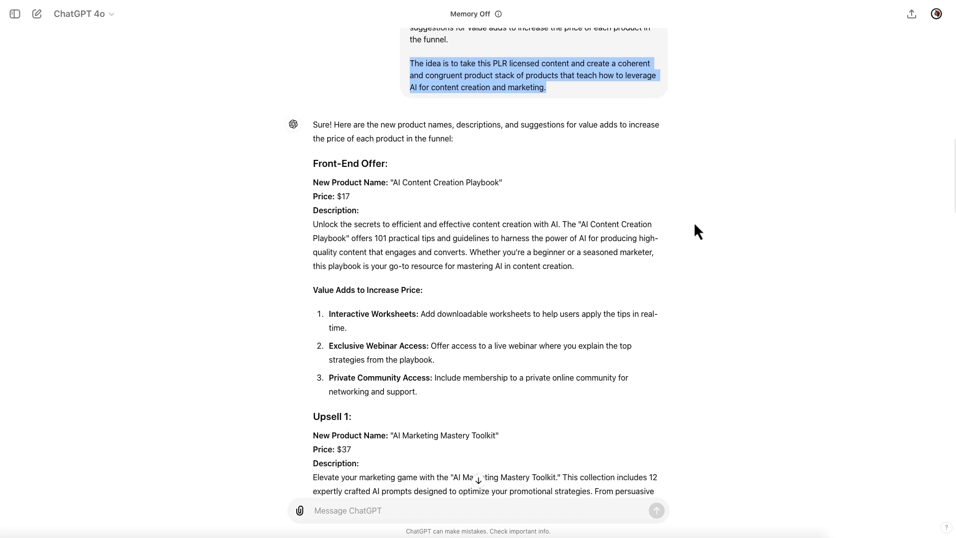
scroll(694, 222, down, 2)
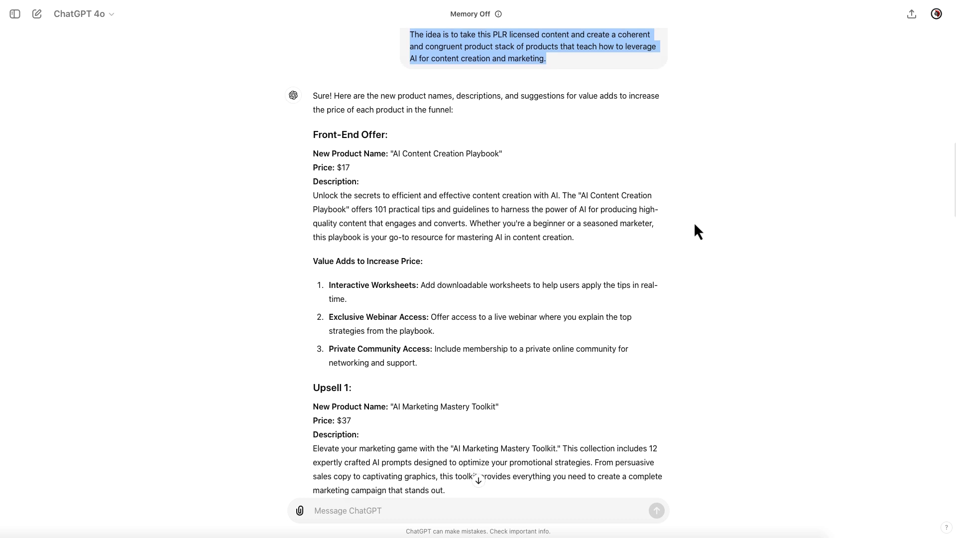
scroll(694, 222, down, 2)
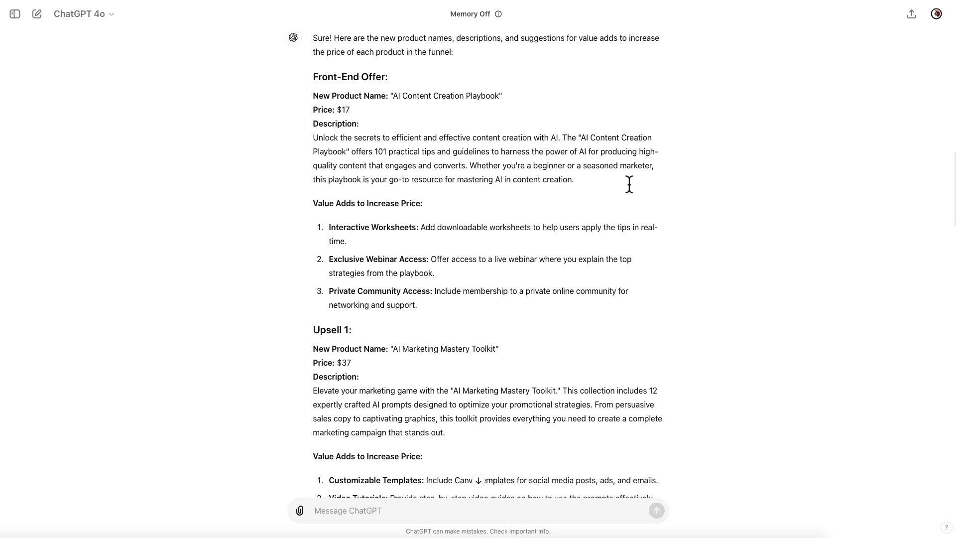
Step: Highlight the Front-End Offer's new product name in ChatGPT's reply
drag(313, 68, 507, 75)
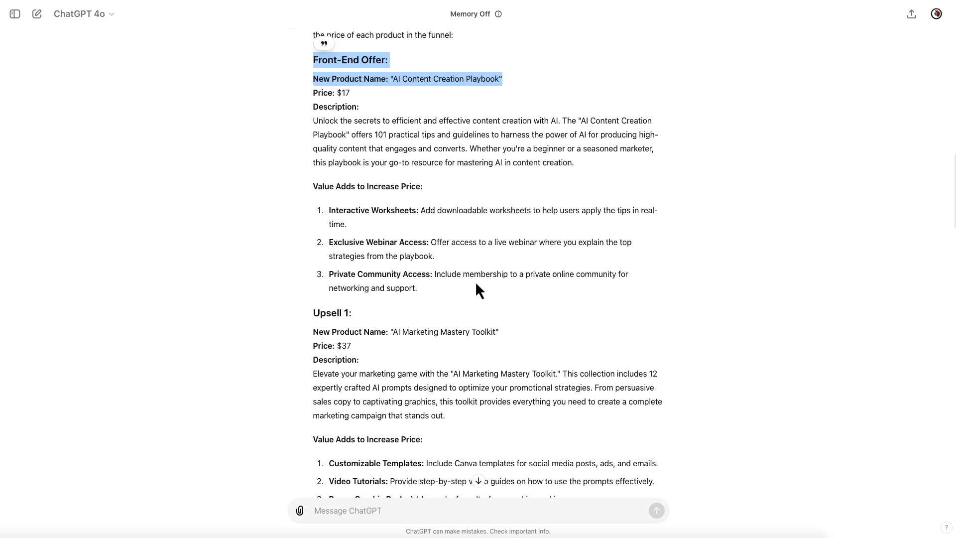
scroll(427, 288, down, 5)
drag(308, 47, 503, 74)
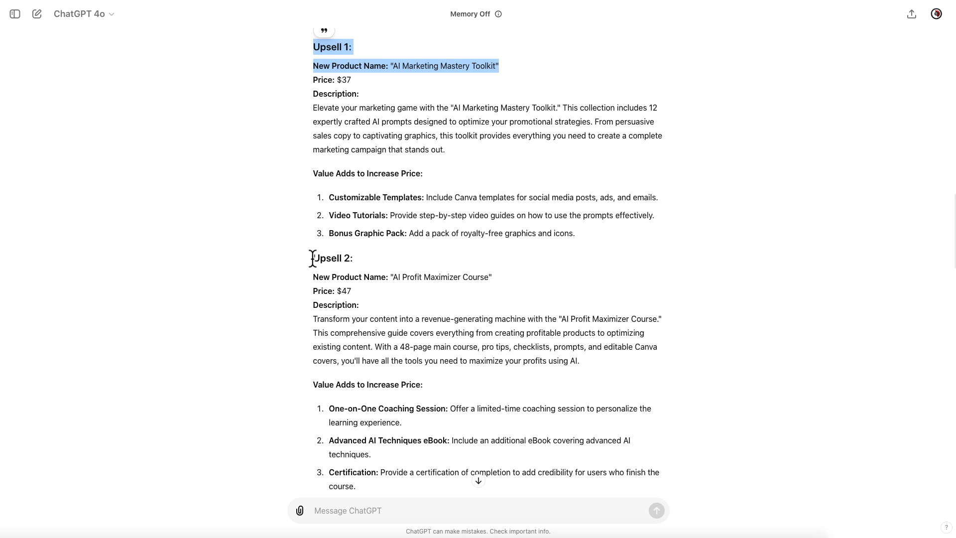
Step: Review Upsell 2's $47 'AI Profit Maximizer Course' and Upsell 3's $37 'Ultimate AI Income Generator'
drag(311, 260, 508, 280)
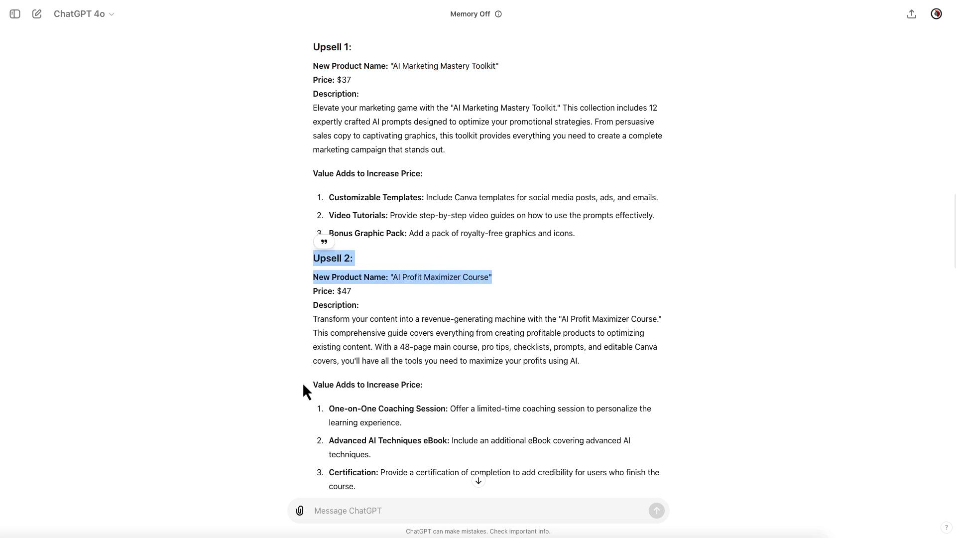
drag(305, 387, 446, 384)
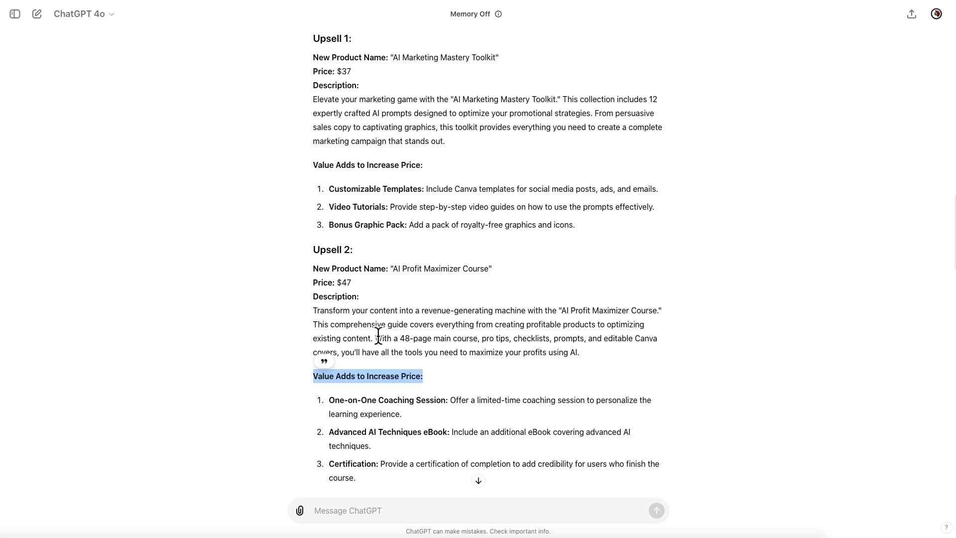
triple_click(378, 334)
scroll(378, 336, down, 4)
scroll(380, 338, down, 10)
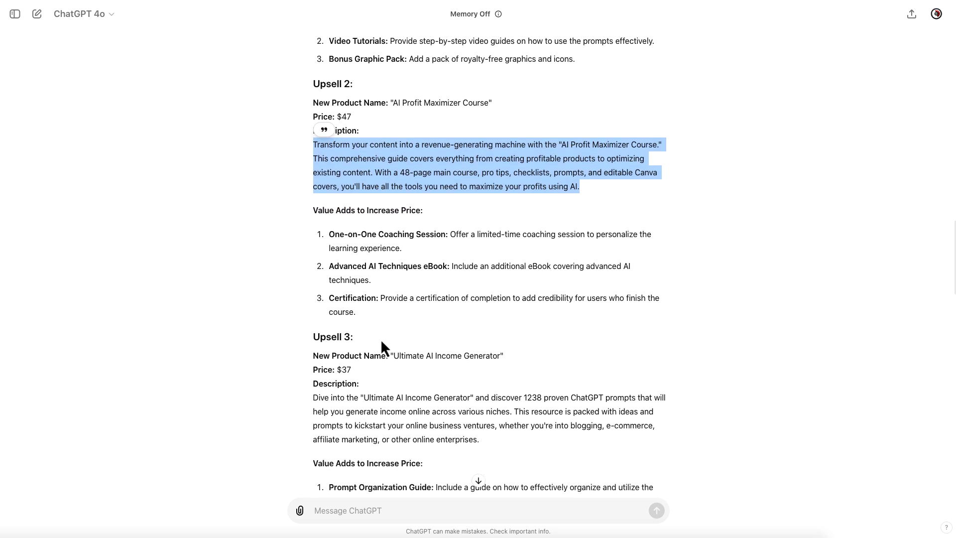
scroll(381, 338, down, 4)
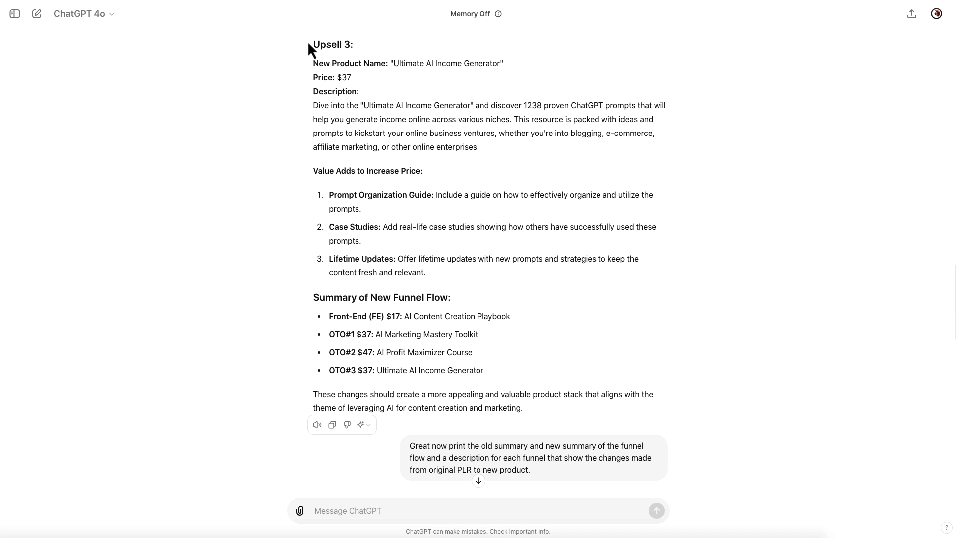
drag(311, 44, 467, 63)
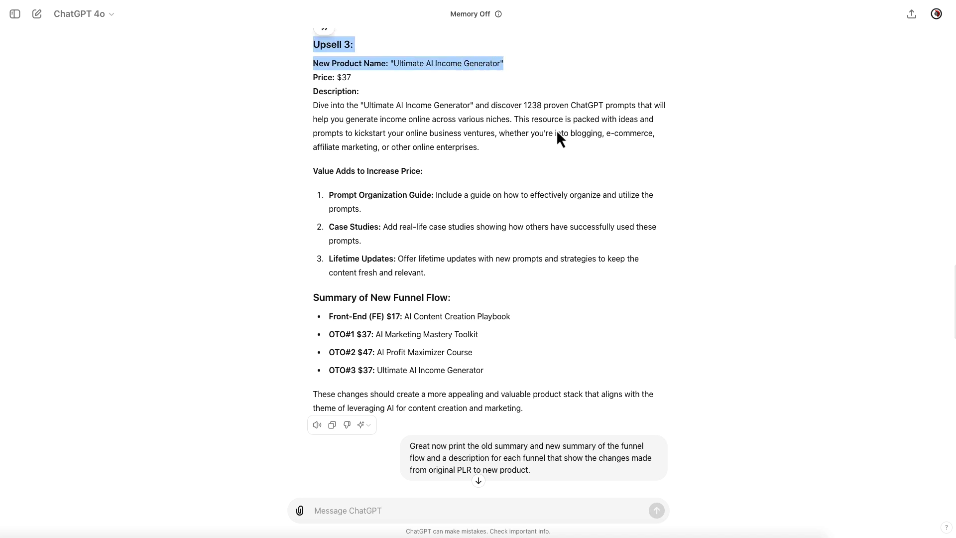
Step: Select the Old Funnel Flow Summary's four items, then the New Funnel Flow Summary list
scroll(668, 231, down, 10)
drag(535, 69, 410, 51)
scroll(503, 118, down, 2)
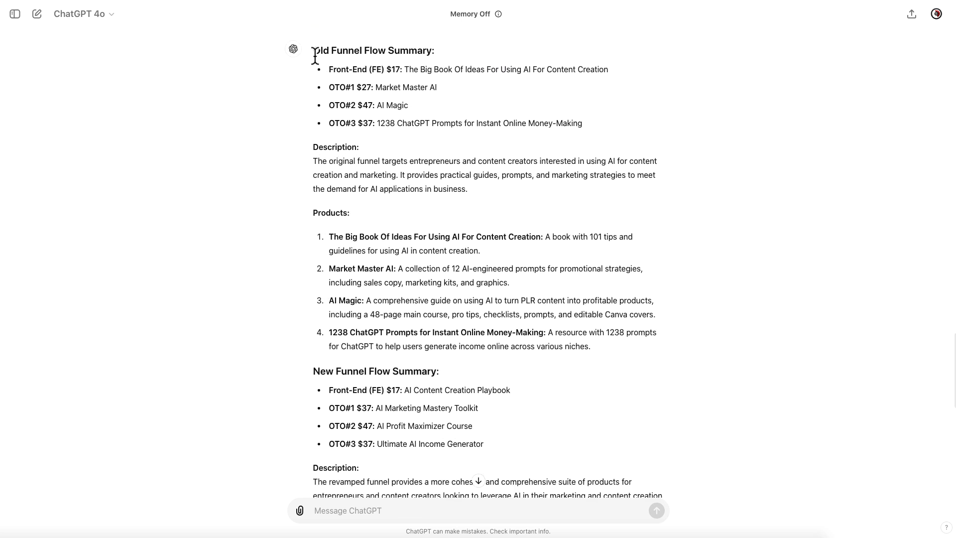
drag(312, 51, 587, 120)
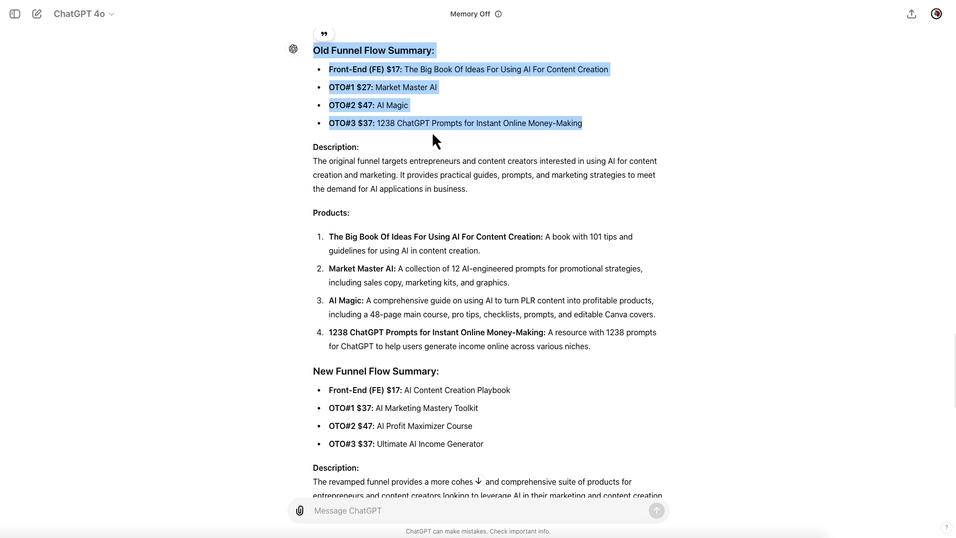
drag(483, 443, 310, 378)
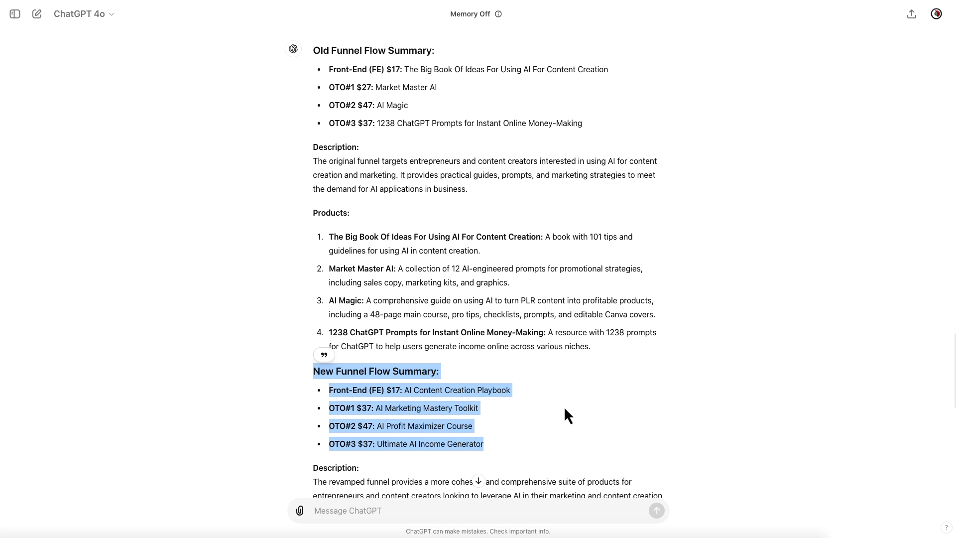
Step: Scroll down and select the whole Changes Summary paragraph, then deselect it
scroll(564, 406, down, 5)
scroll(553, 403, down, 15)
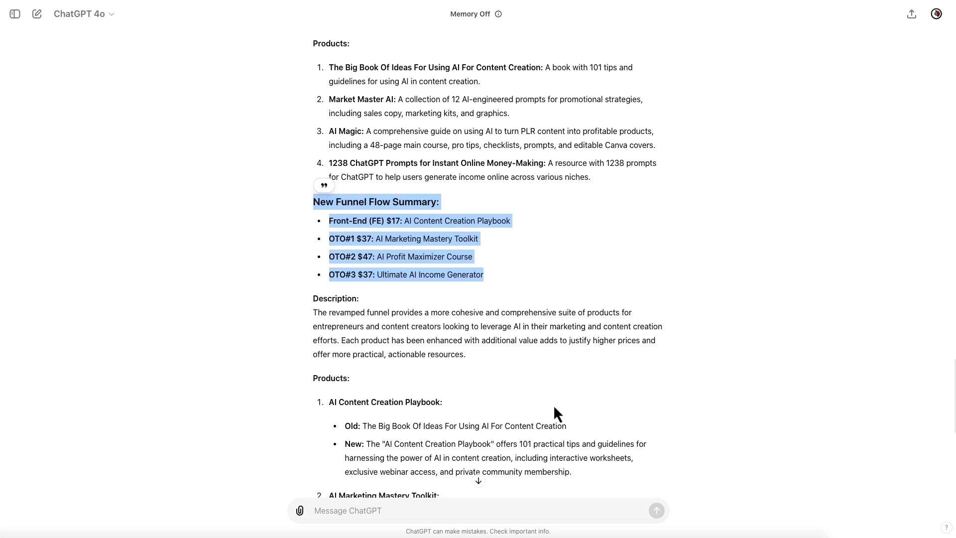
scroll(552, 402, down, 4)
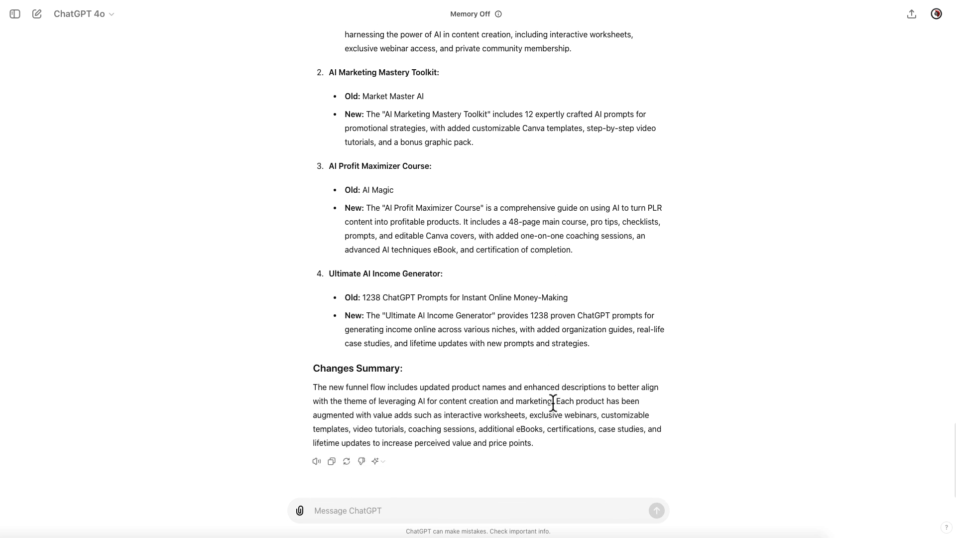
drag(315, 367, 550, 443)
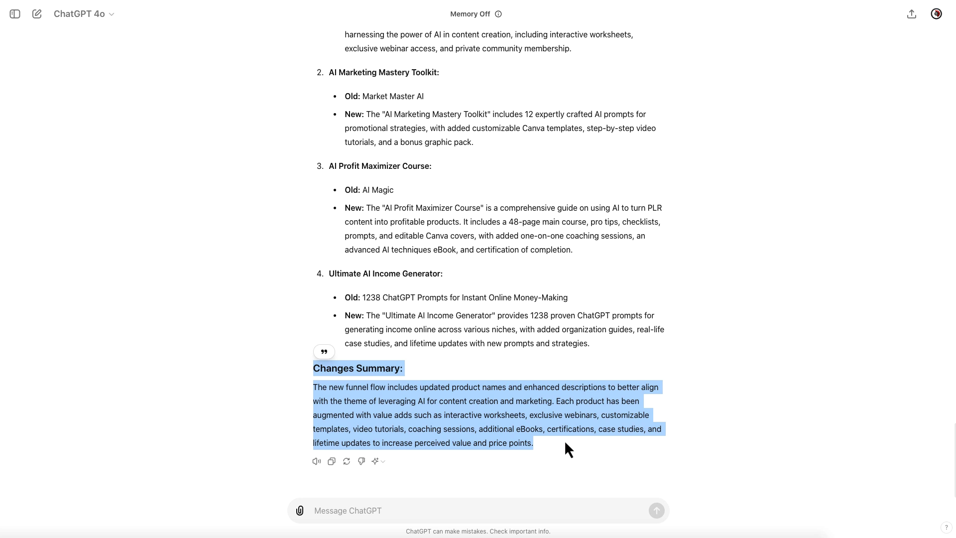
click(659, 377)
Step: Return to and select the new $17/$37/$47/$37 funnel flow summary
scroll(661, 381, up, 3)
scroll(662, 383, up, 3)
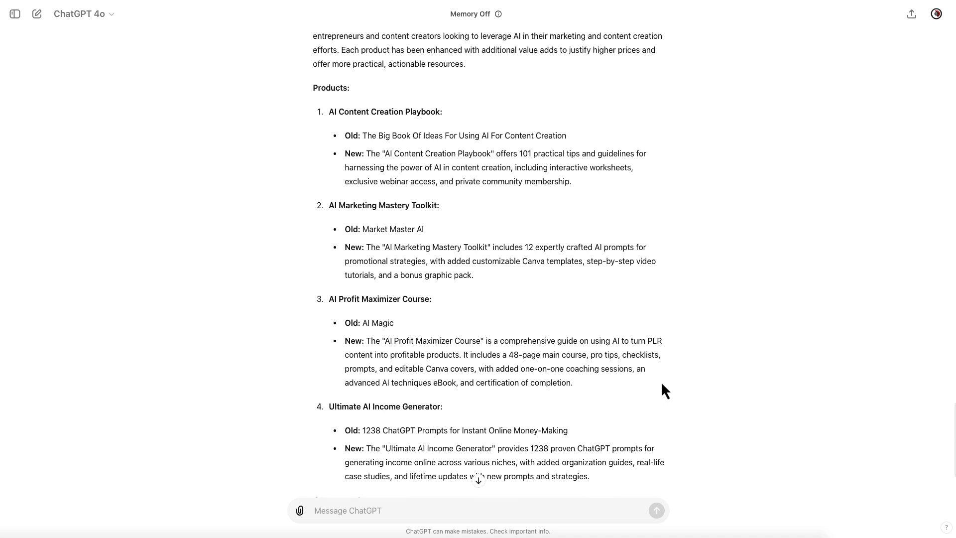
scroll(660, 384, up, 3)
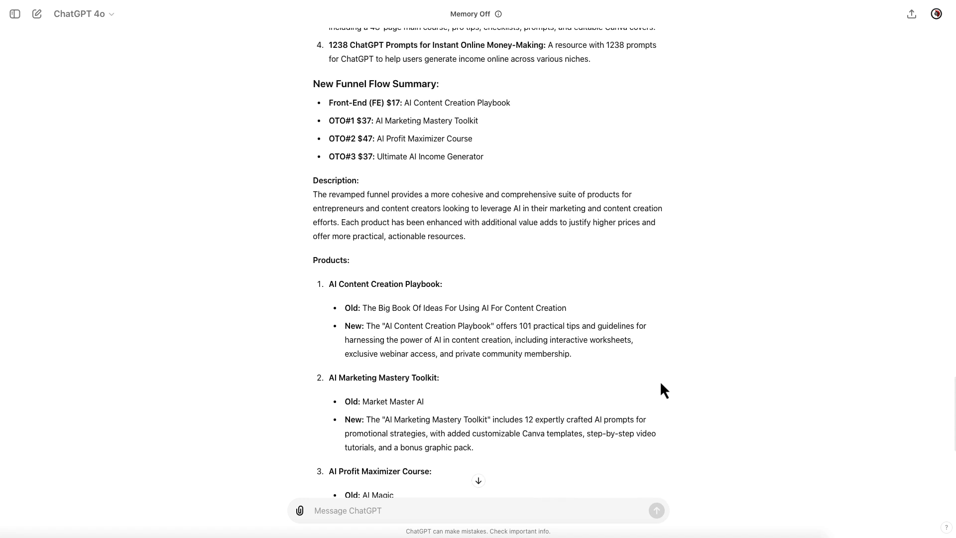
scroll(658, 383, up, 3)
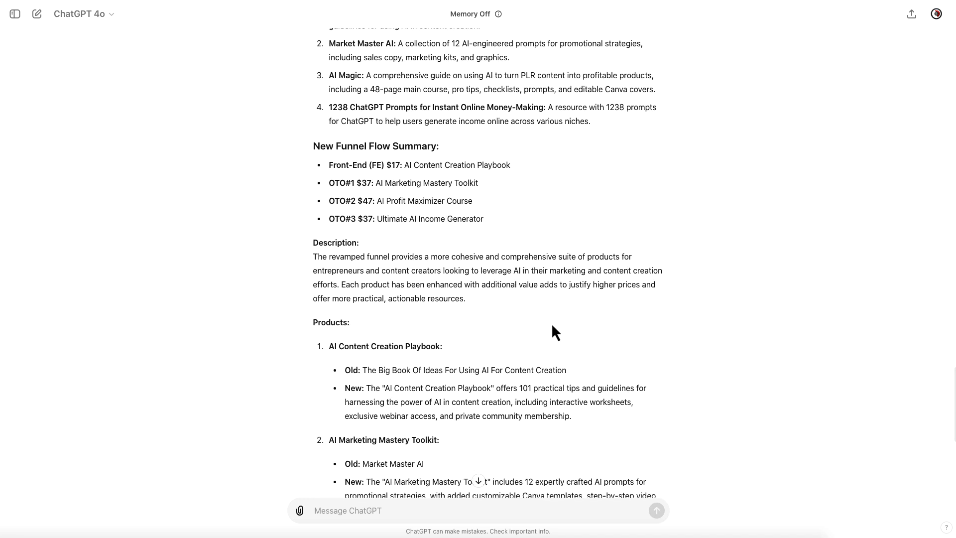
drag(492, 311, 313, 231)
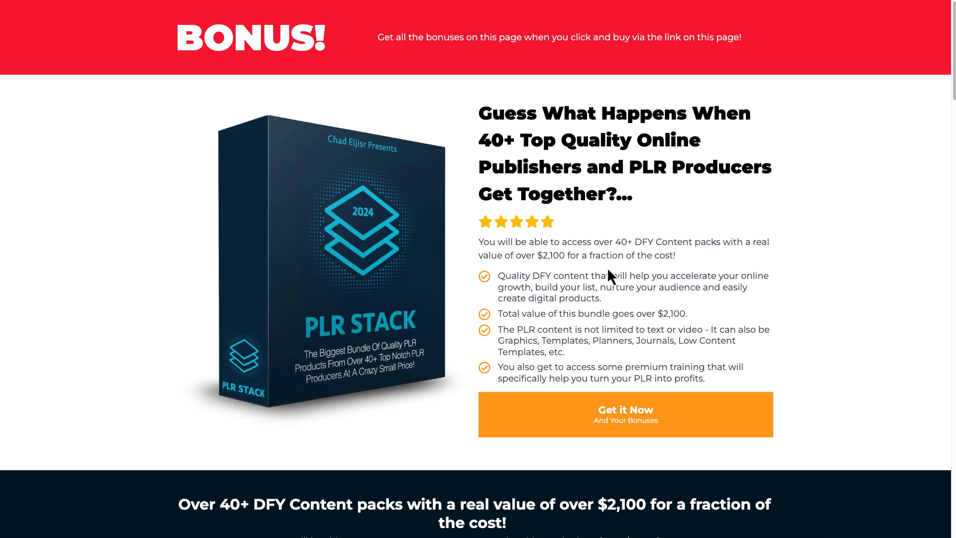
Step: Scroll past the funnel prices to the 'Operation Codex' and OTO1 white-label bonuses, then back up
scroll(607, 270, down, 15)
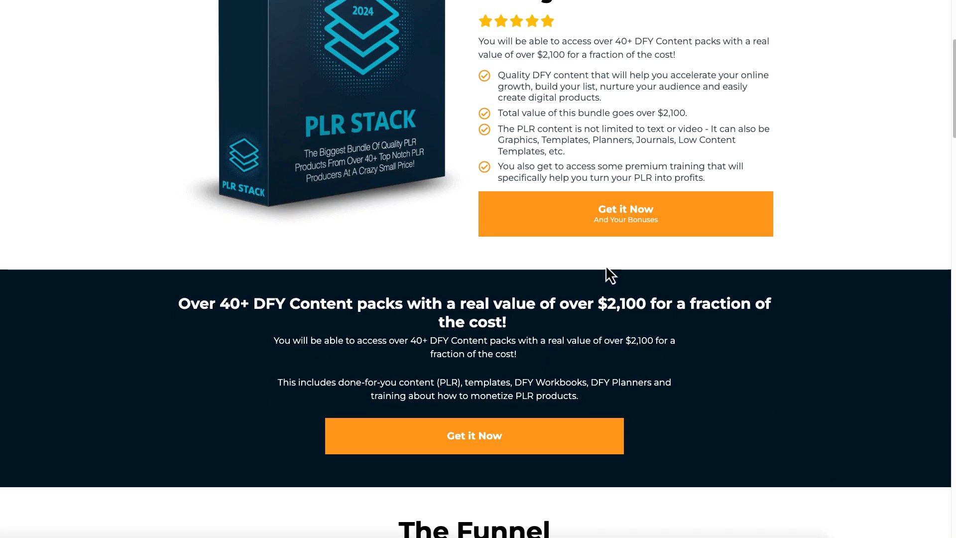
scroll(576, 270, down, 10)
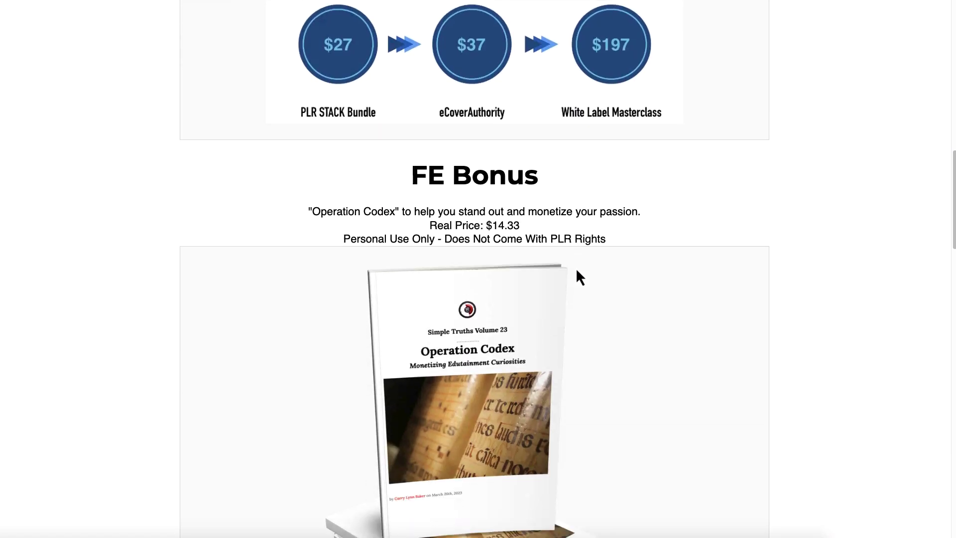
scroll(575, 267, down, 10)
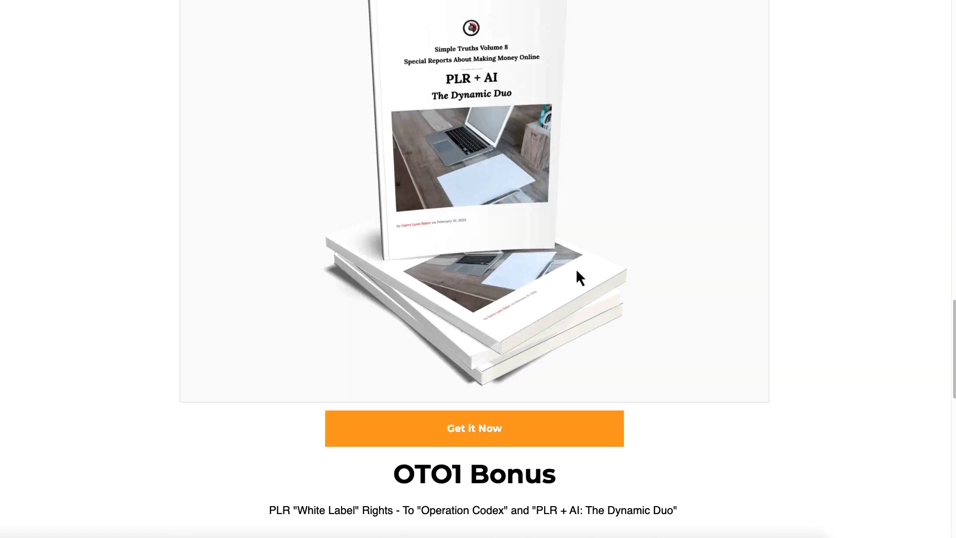
scroll(575, 268, down, 2)
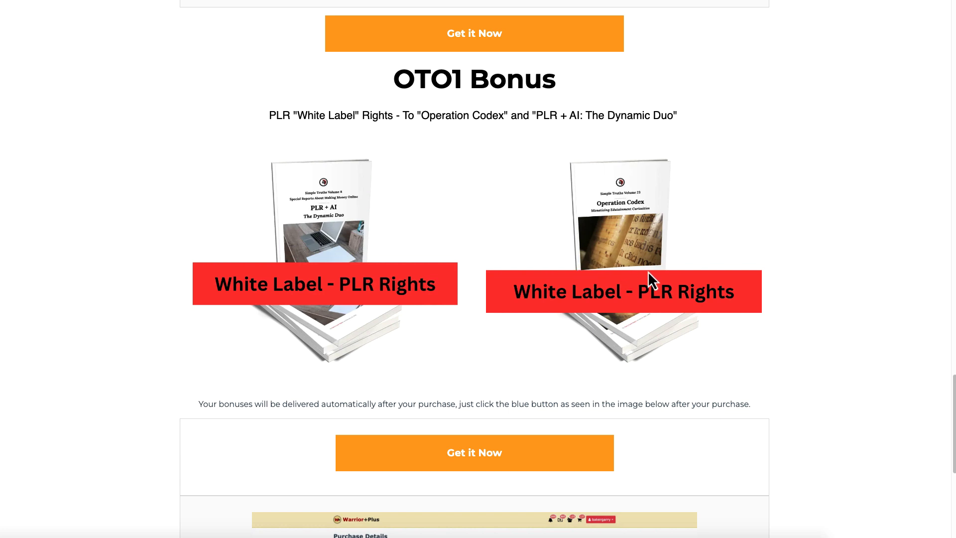
scroll(777, 280, up, 10)
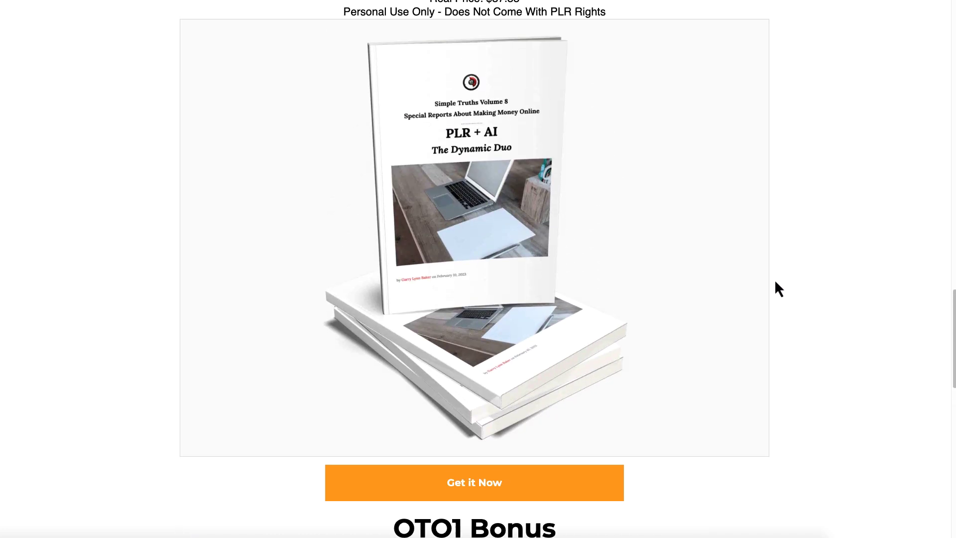
scroll(775, 282, up, 8)
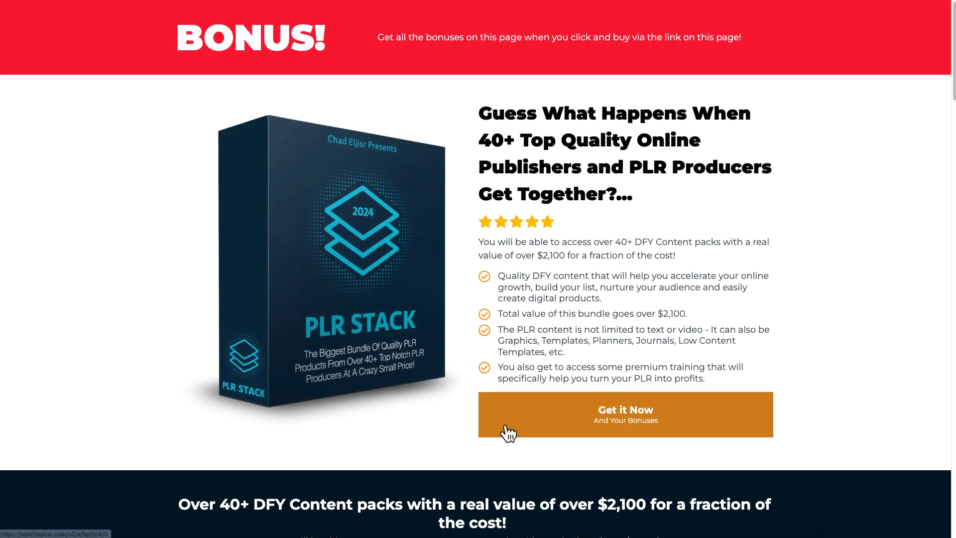
Step: Open the PLR Stack 2024 sales page, view the Strategic Funnel Maps video, then return to top
click(508, 433)
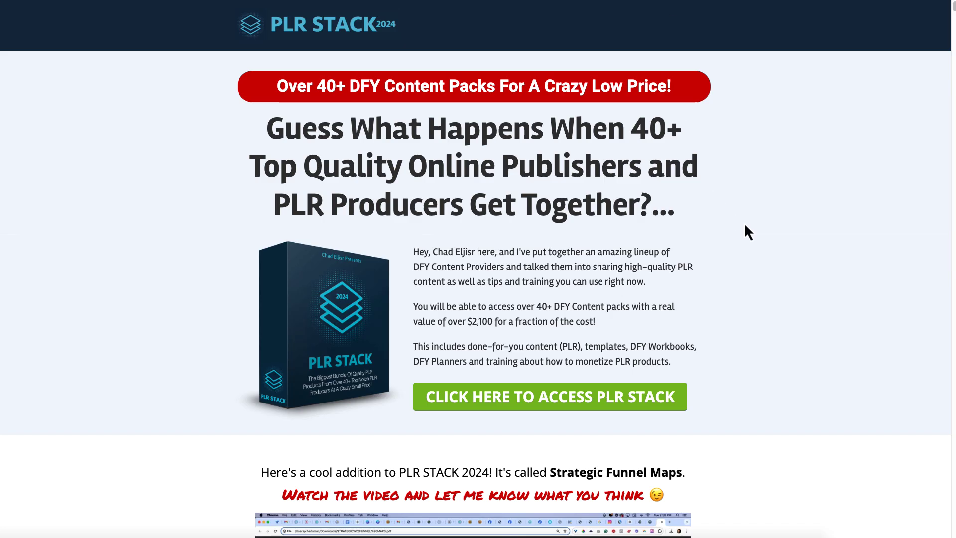
scroll(742, 222, down, 7)
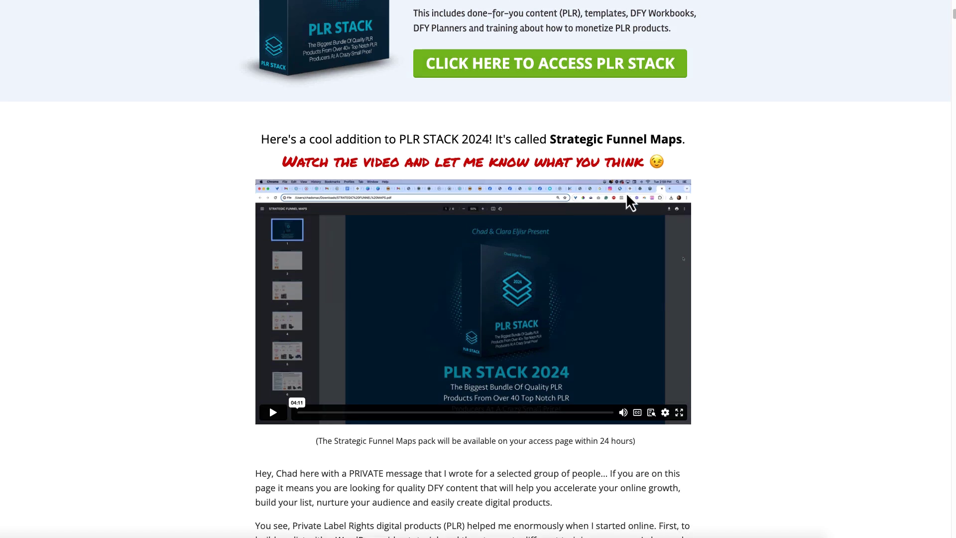
scroll(618, 293, down, 1)
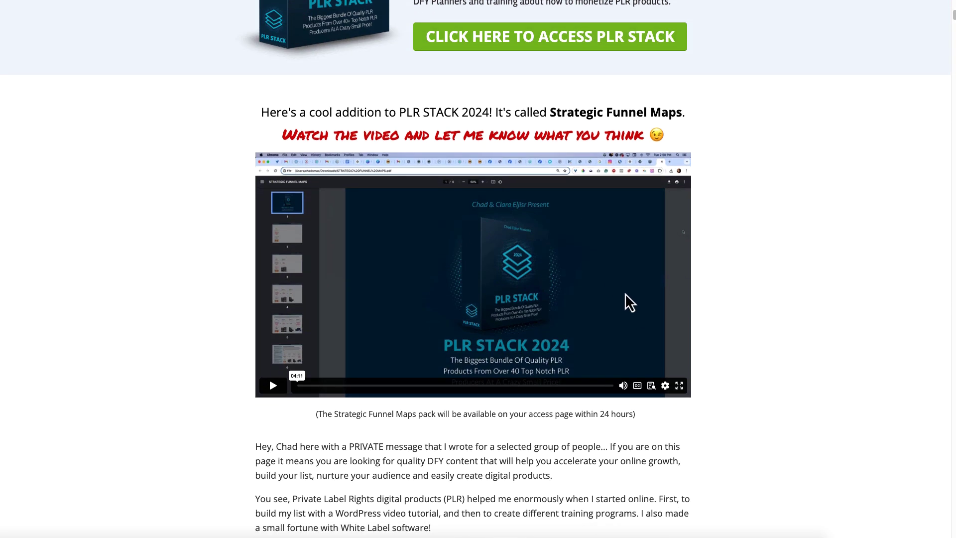
scroll(742, 249, up, 8)
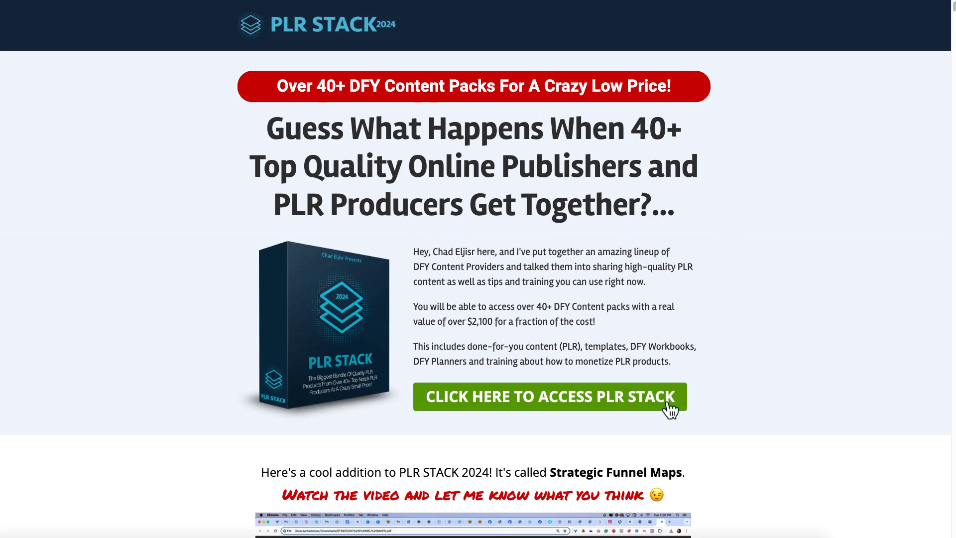